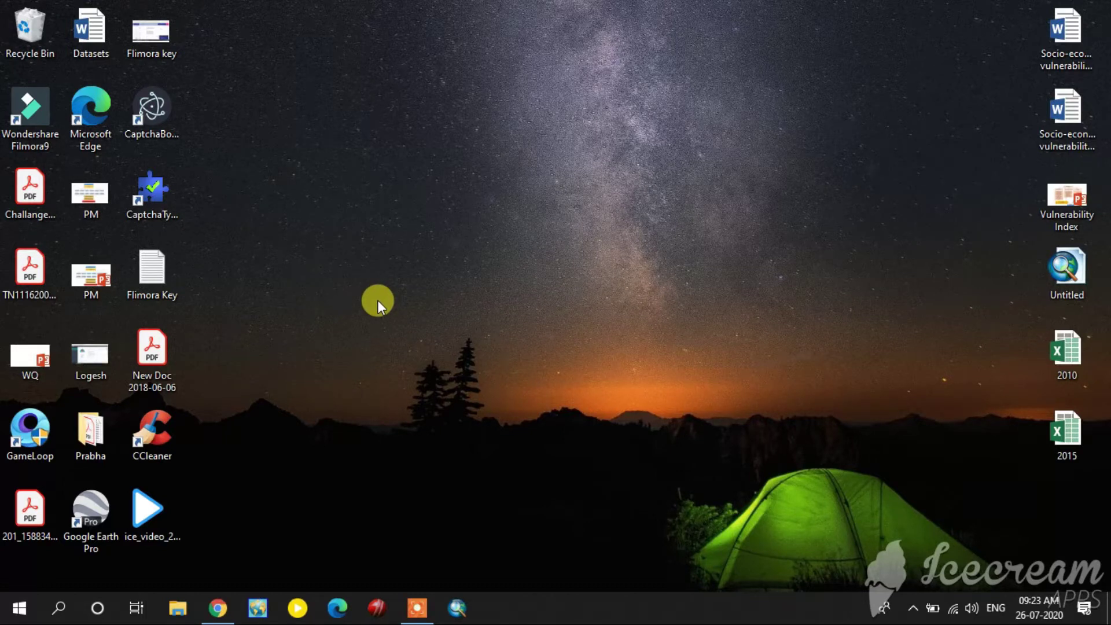
Review the Landsat 8-9 OLI and TIRS band designations table in the browser, then return to the desktop
left_click(226, 611)
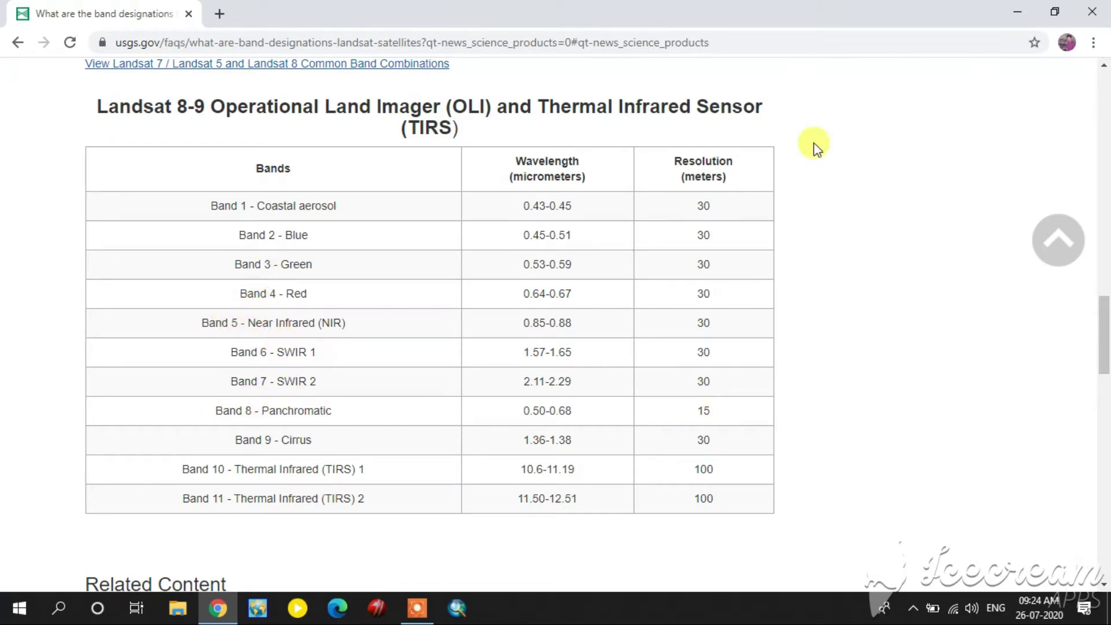
left_click(1012, 12)
right_click(321, 192)
left_click(343, 247)
Launch ENVI Classic from the installed ENVI 5.1 programs
left_click(24, 606)
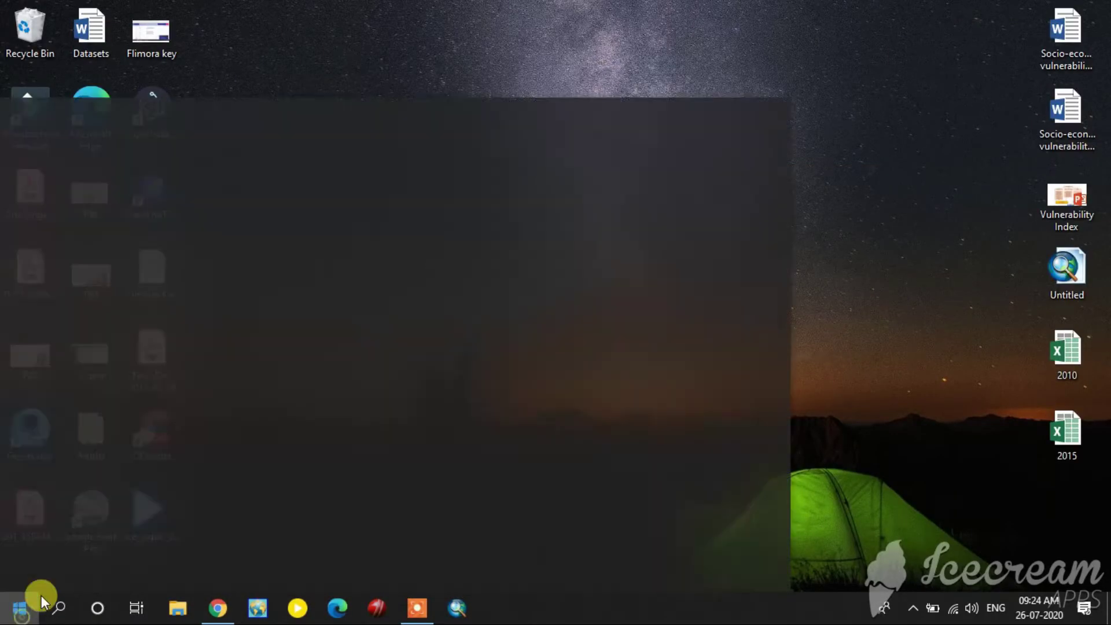
scroll(130, 400, "down", 5)
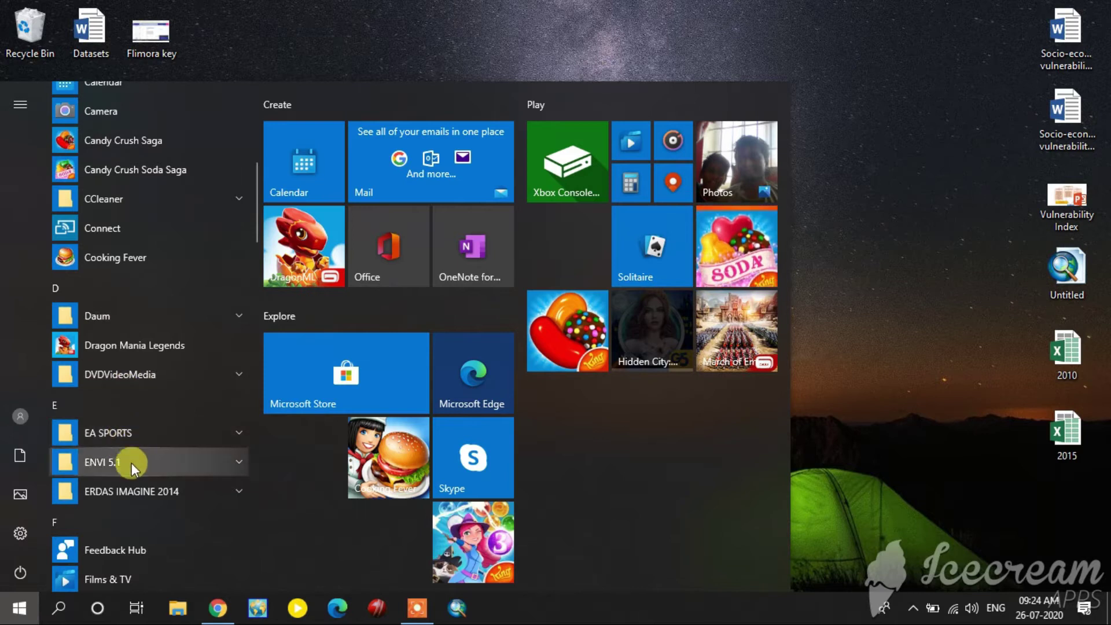
left_click(135, 462)
scroll(151, 433, "down", 2)
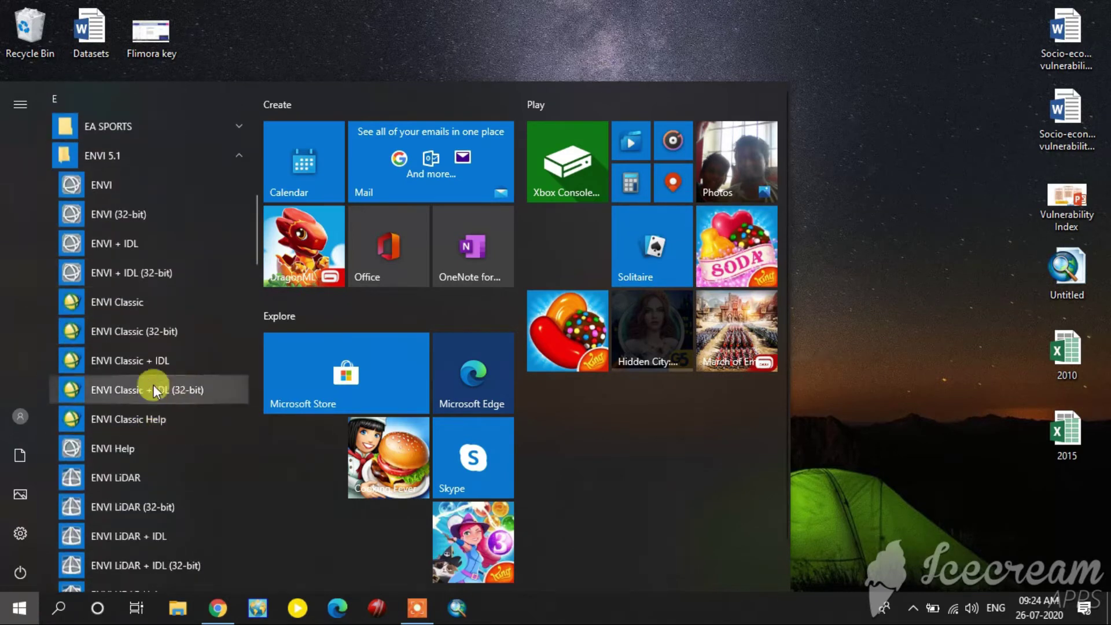
left_click(134, 303)
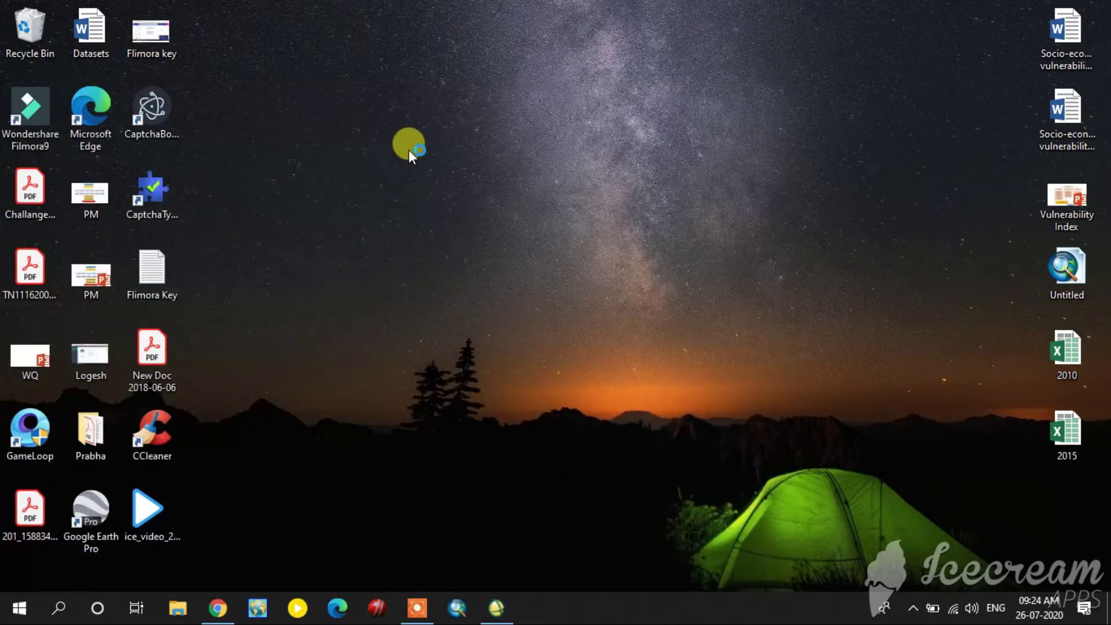
right_click(331, 89)
left_click(359, 141)
Open the FCC2 TIFF from the Analysis folder on drive E and load it as an RGB display, viewing its upper-central area
left_click(17, 35)
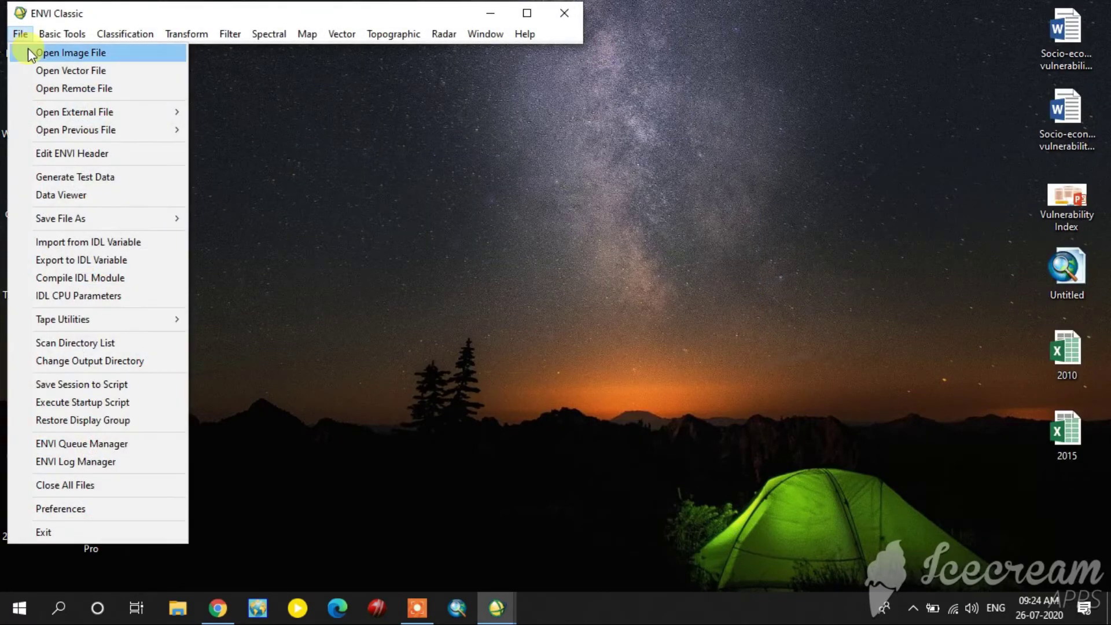
left_click(46, 53)
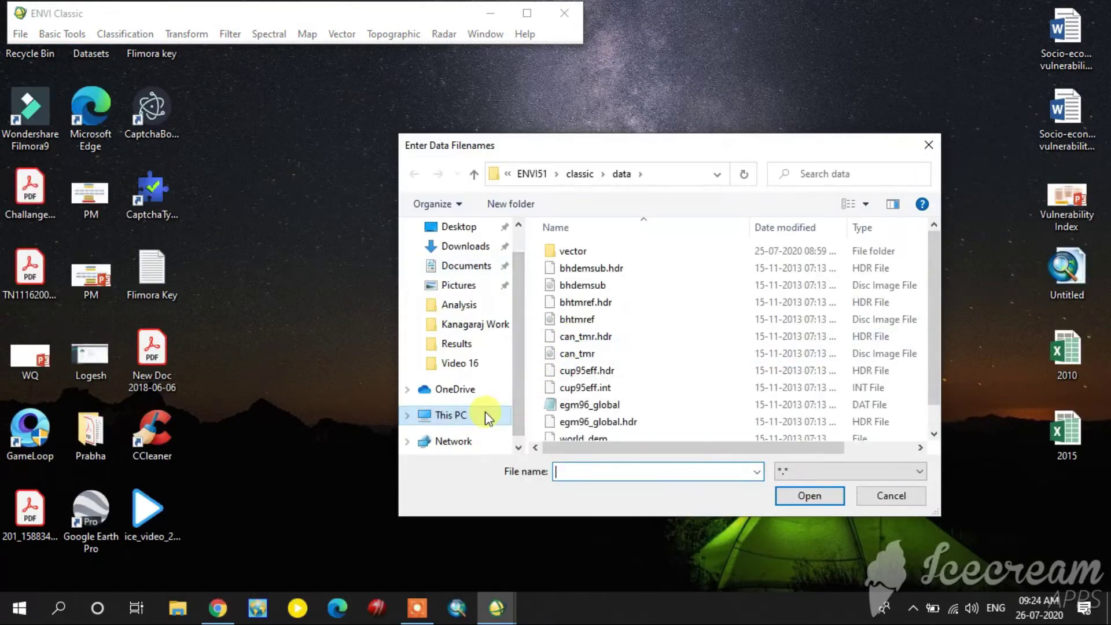
left_click(486, 414)
scroll(659, 358, "down", 5)
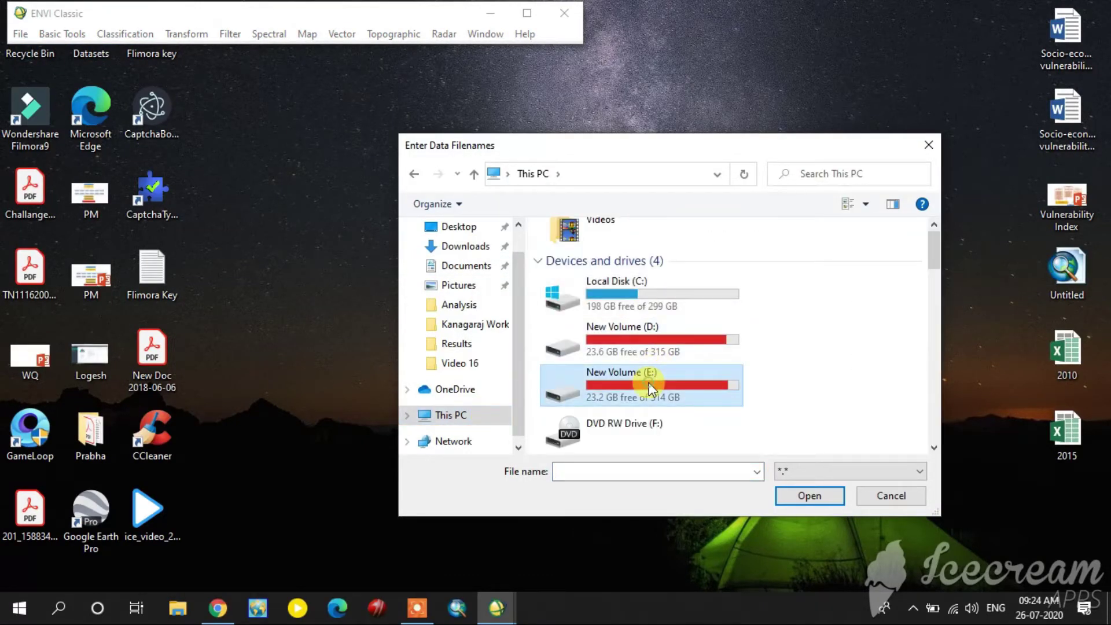
double_click(651, 389)
double_click(574, 283)
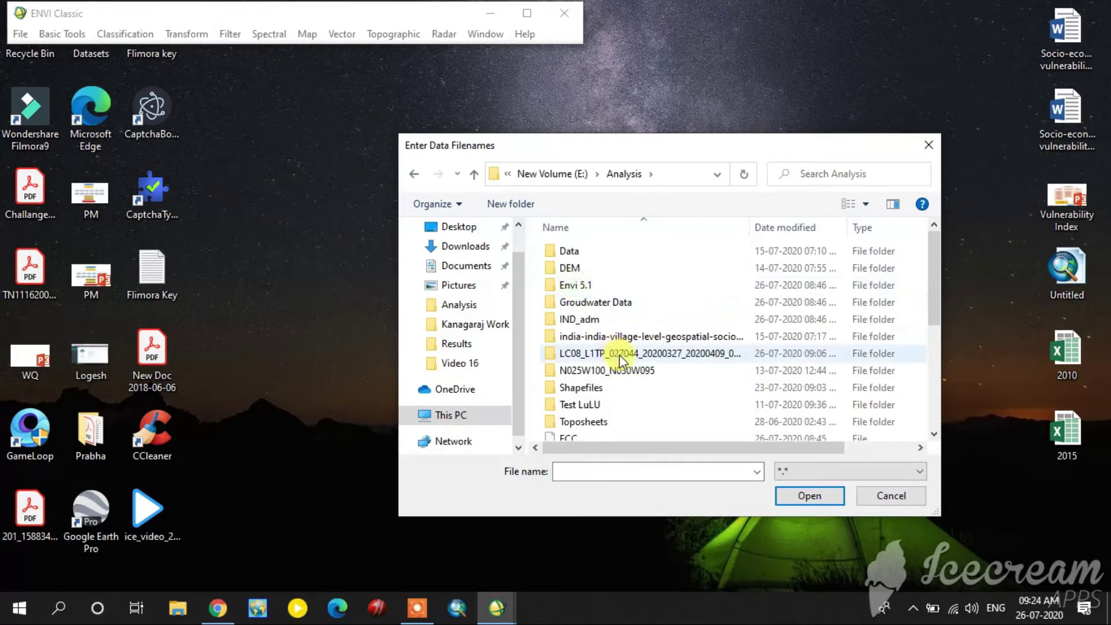
scroll(619, 356, "down", 5)
left_click(602, 349)
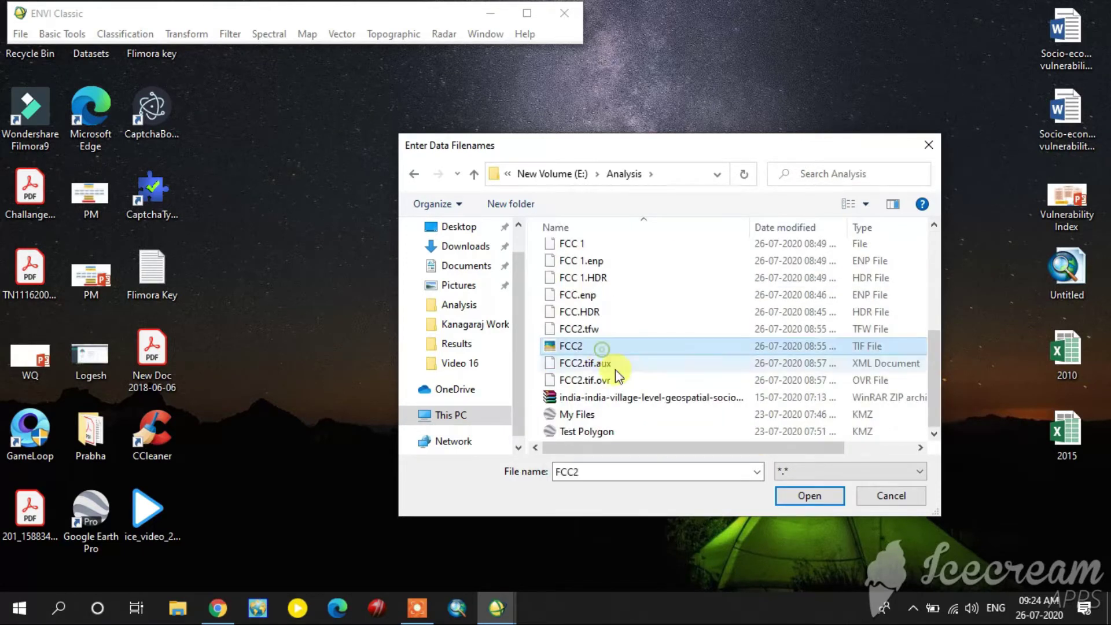
left_click(804, 495)
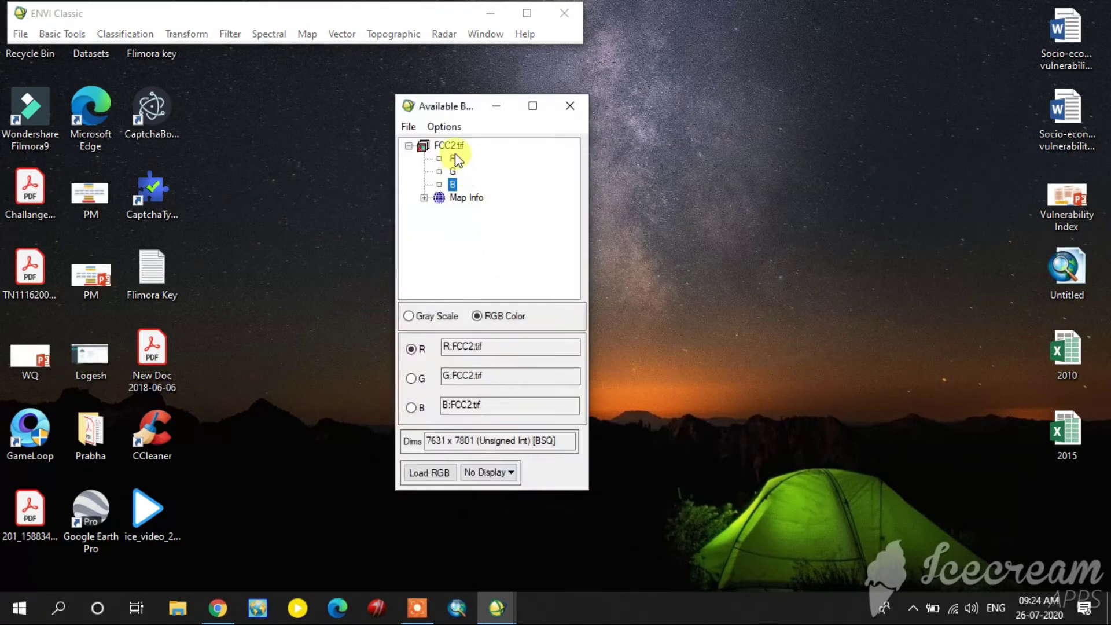
left_click(433, 473)
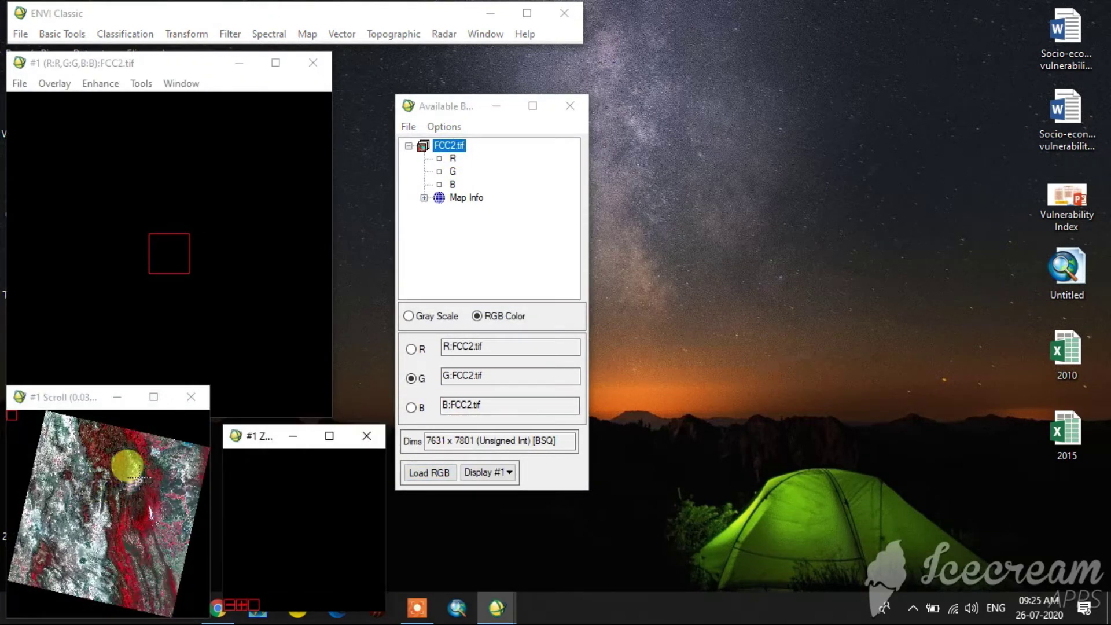
left_click_drag(123, 470, 124, 466)
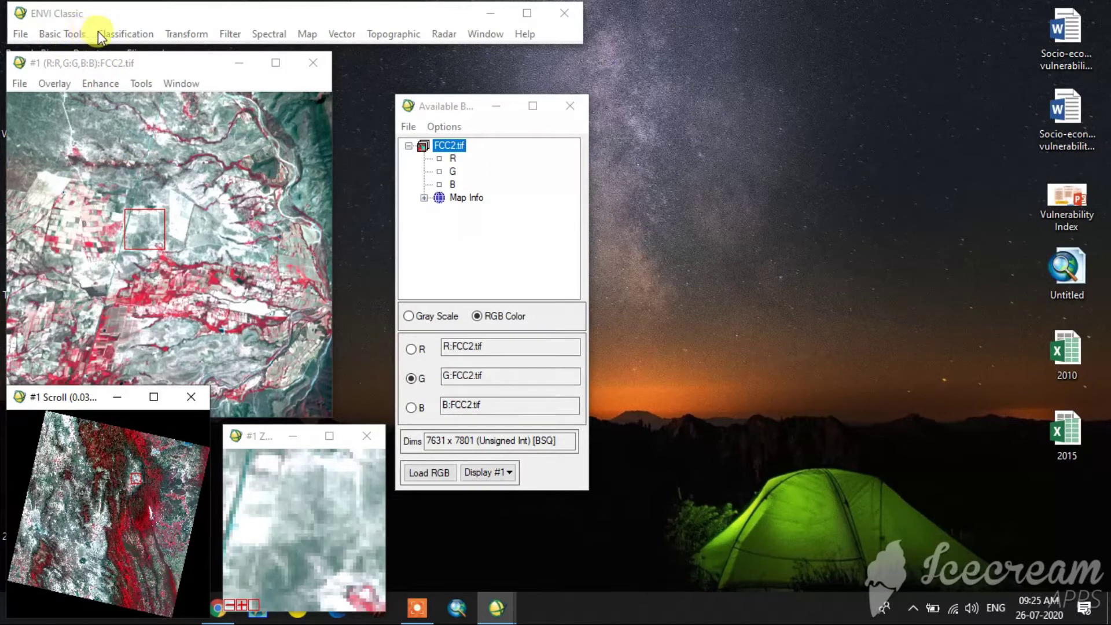
Open the Landsat band 8 TIFF, LC08_L1TP_027044_20200327_20200409_01_T1_B8, from its scene folder inside Analysis
left_click(23, 33)
left_click(30, 51)
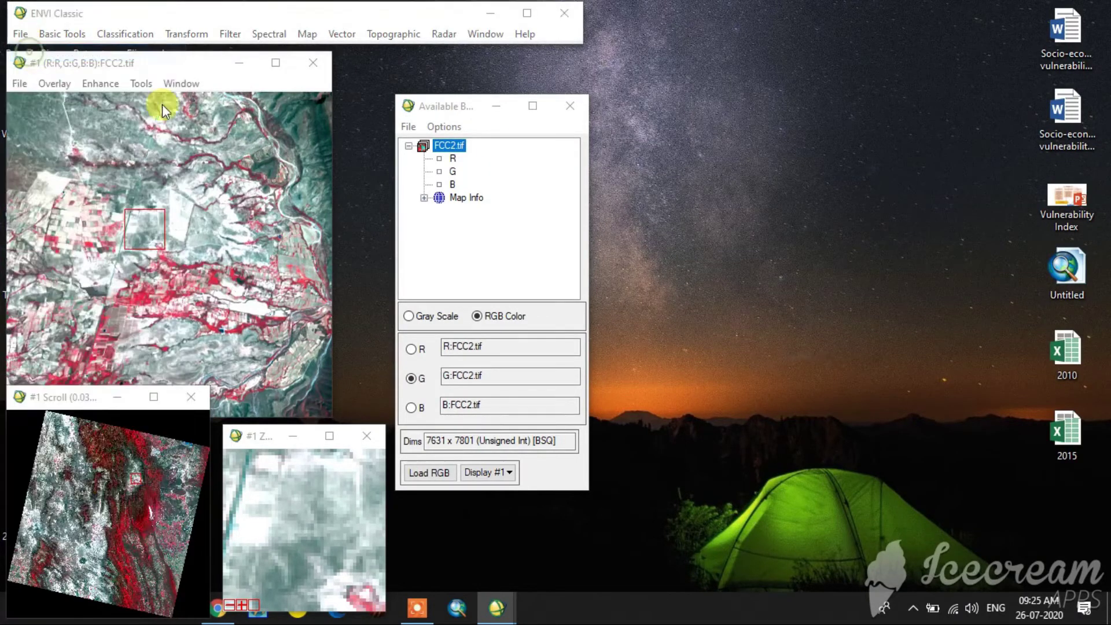
scroll(591, 347, "down", 3)
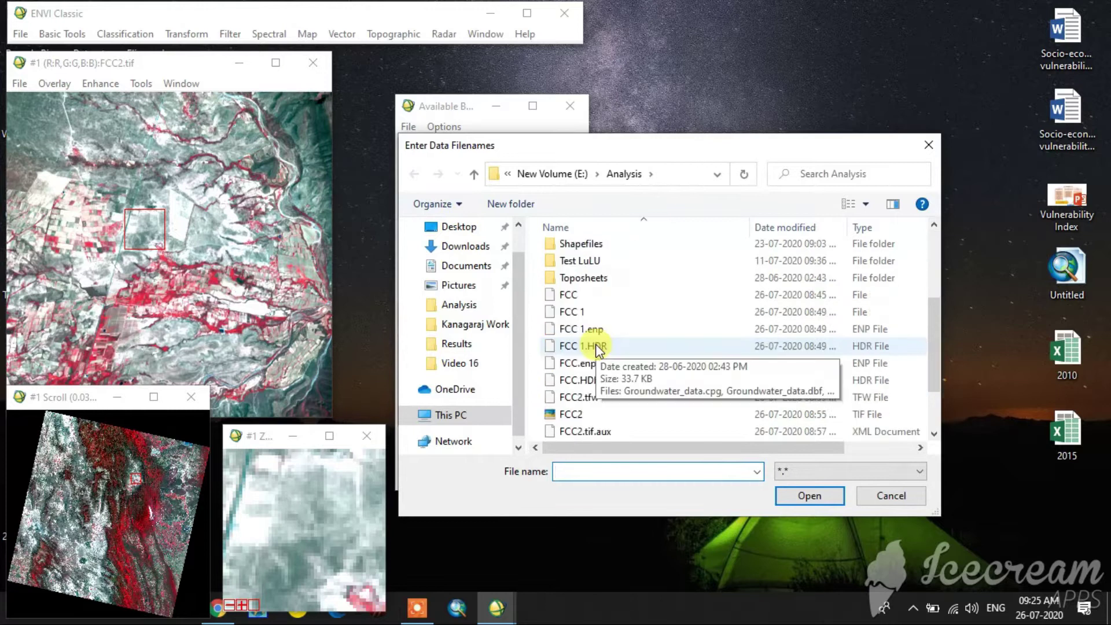
scroll(596, 349, "up", 3)
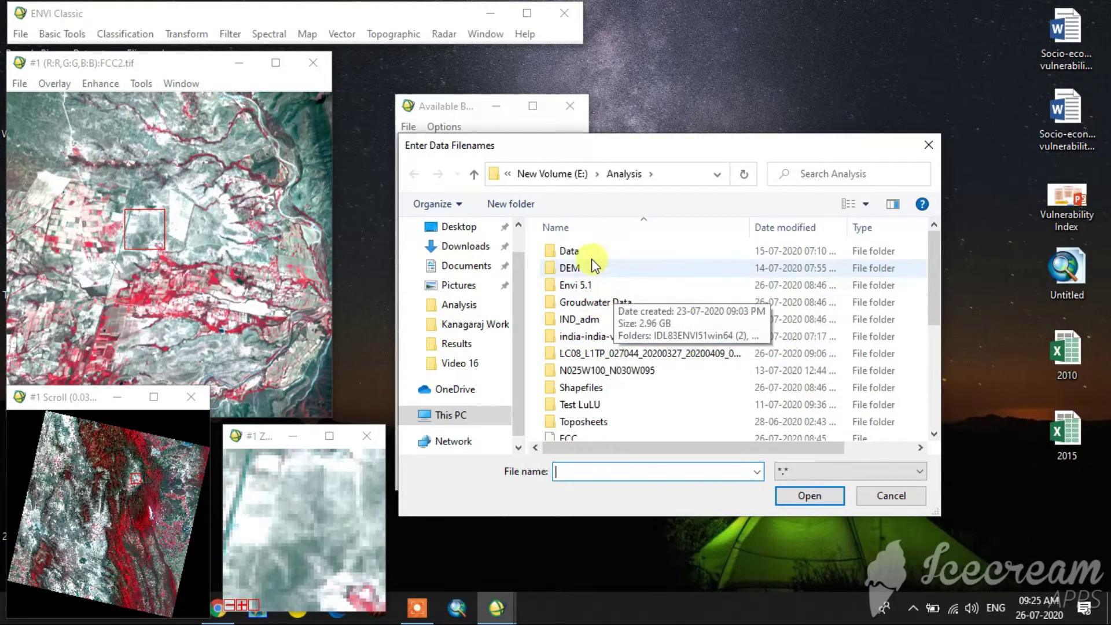
double_click(618, 354)
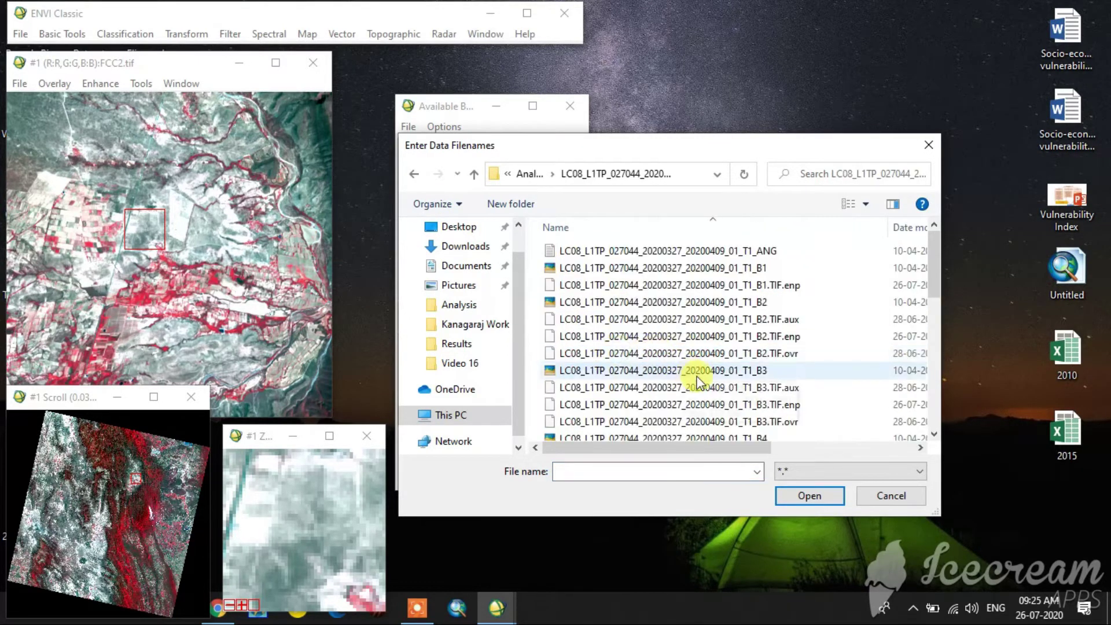
scroll(697, 376, "down", 5)
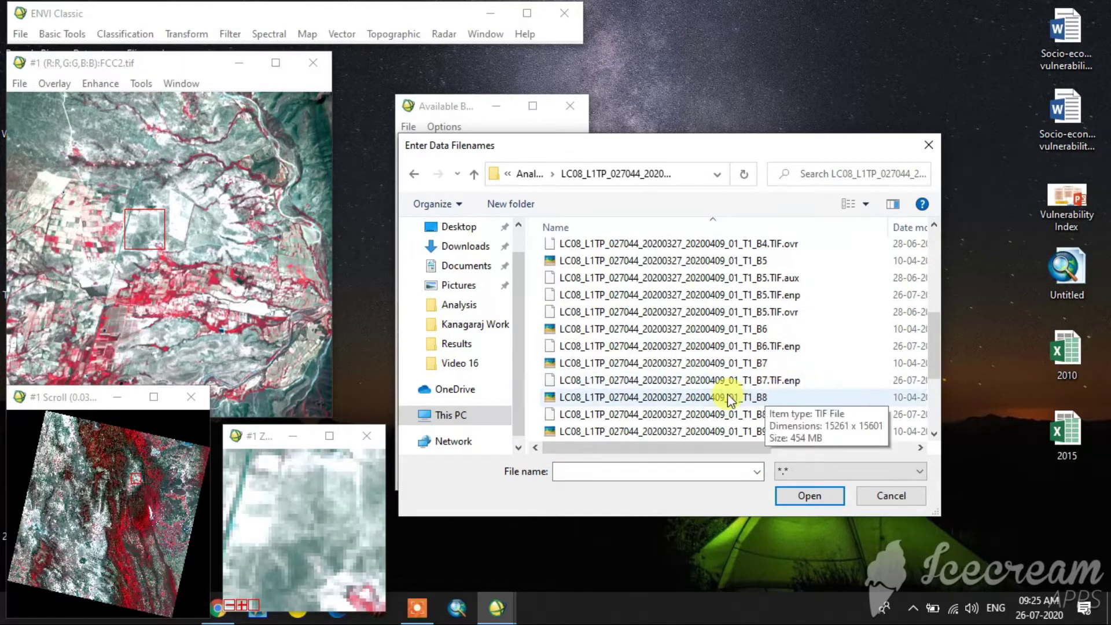
left_click(727, 397)
left_click(809, 495)
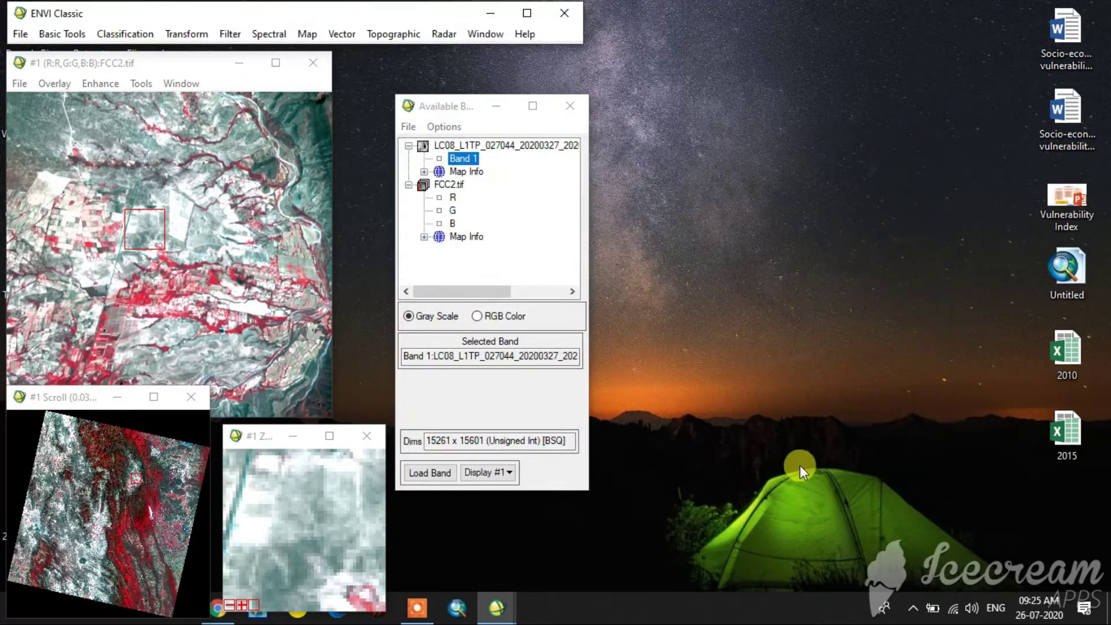
Load Band 1 of the B8 image in gray scale into a new display
left_click(477, 471)
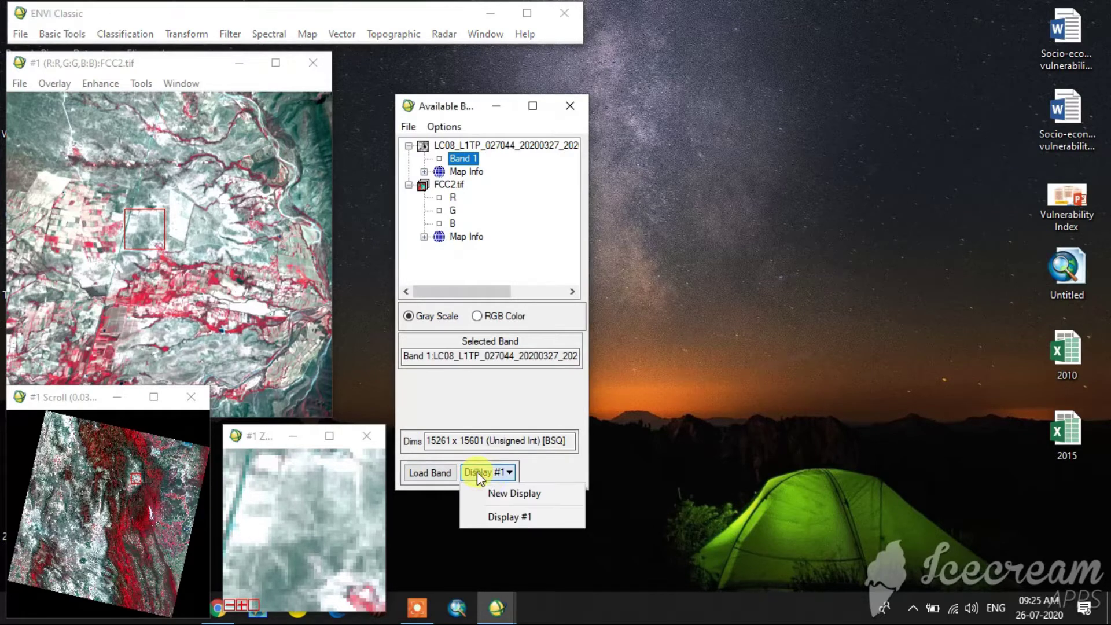
left_click(495, 493)
left_click(445, 471)
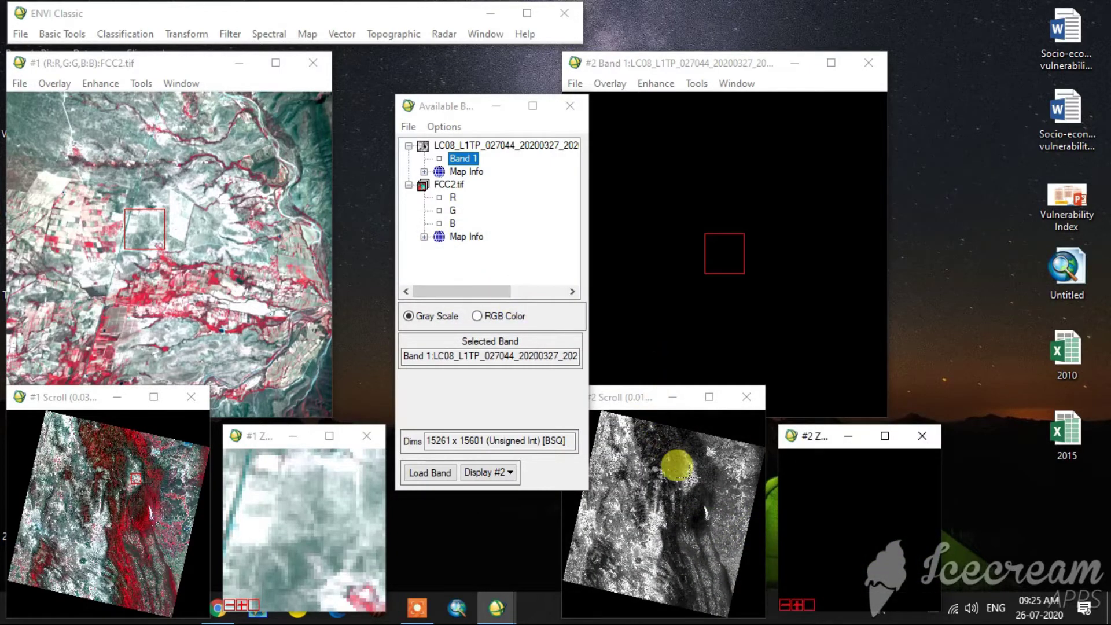
Compare the detail of the same farm plots in the FCC2 and band 8 displays
left_click(678, 469)
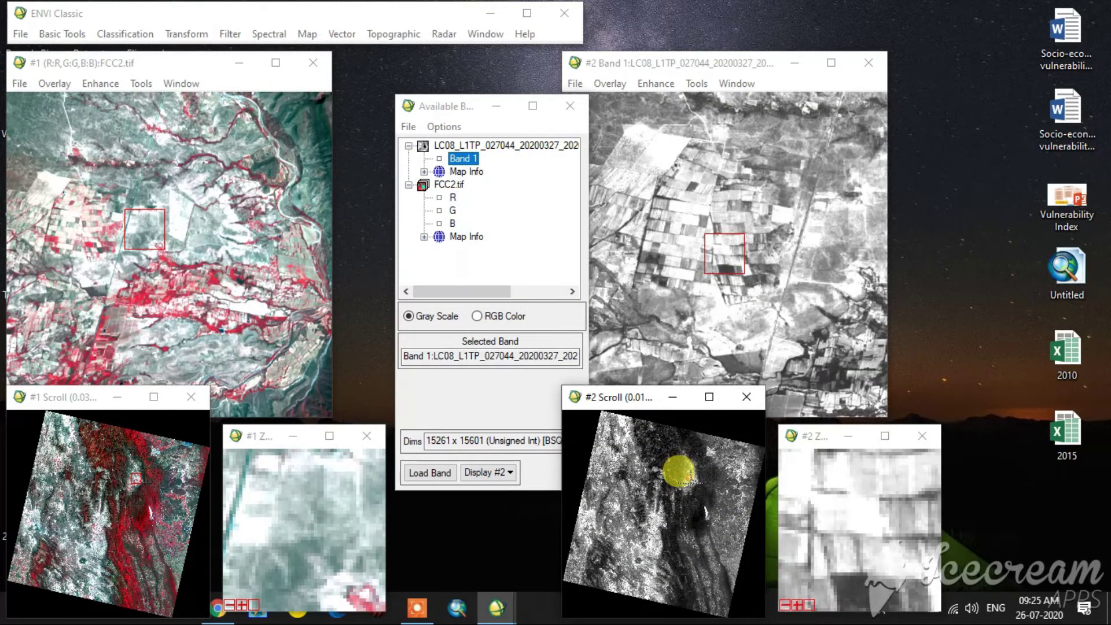
left_click(692, 248)
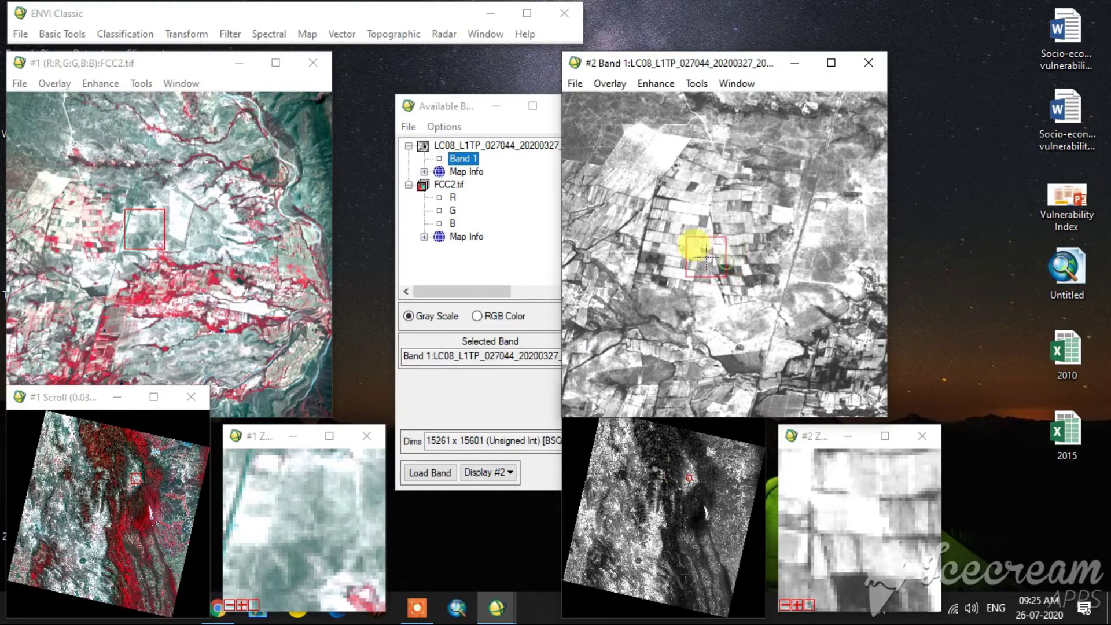
left_click_drag(98, 225, 78, 226)
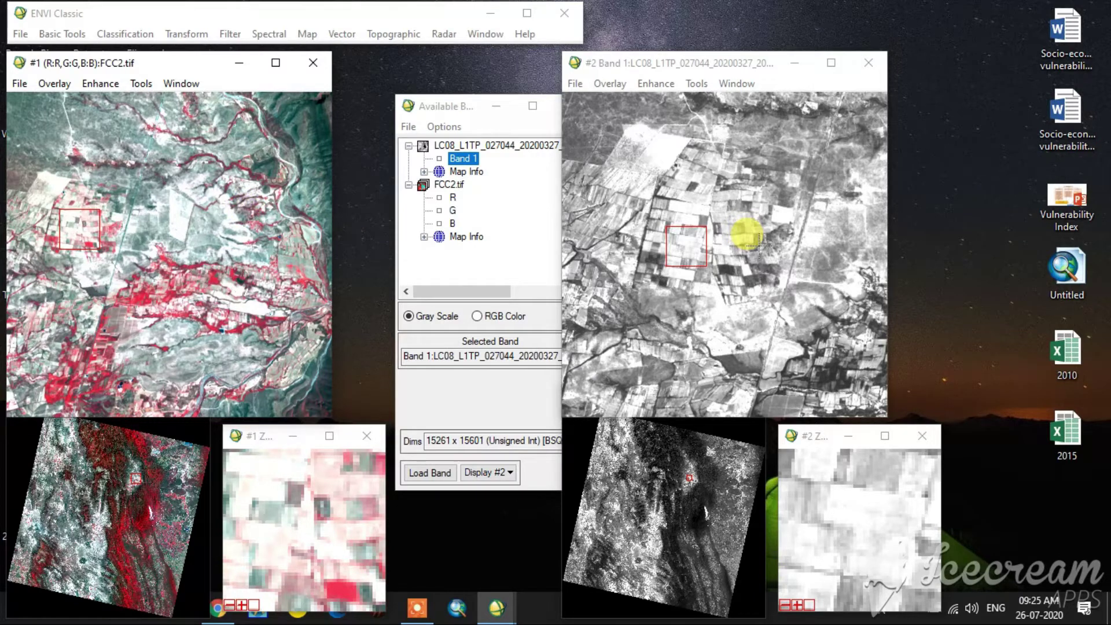
Set up HSV image sharpening with Display #1 as the color input and Band 1 of the B8 image as the high-resolution input
left_click(198, 33)
mouse_move(252, 52)
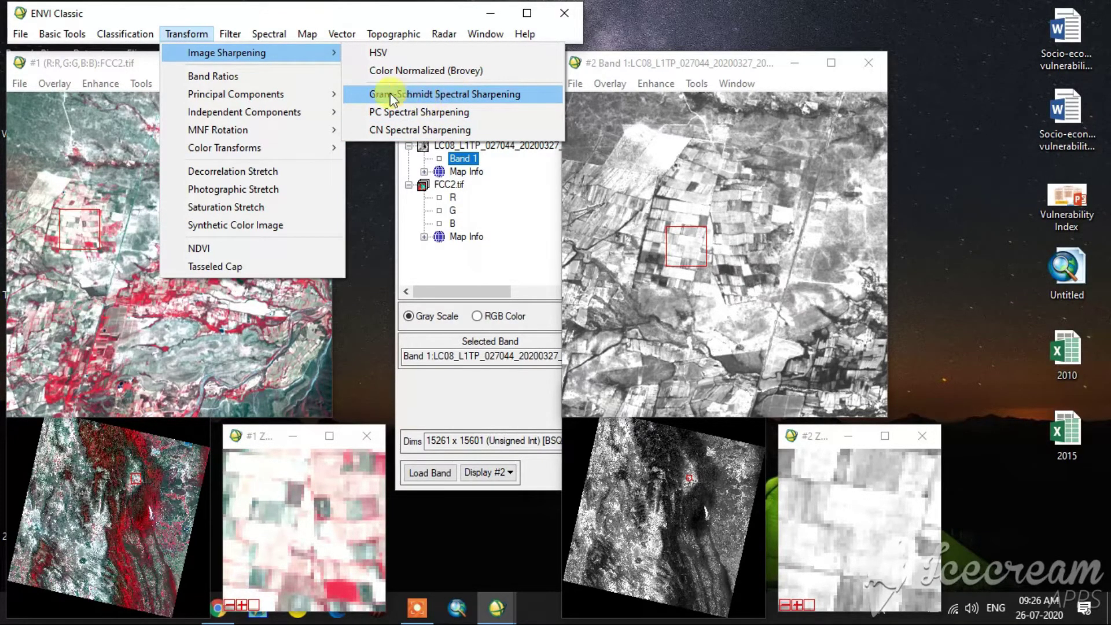
left_click(393, 56)
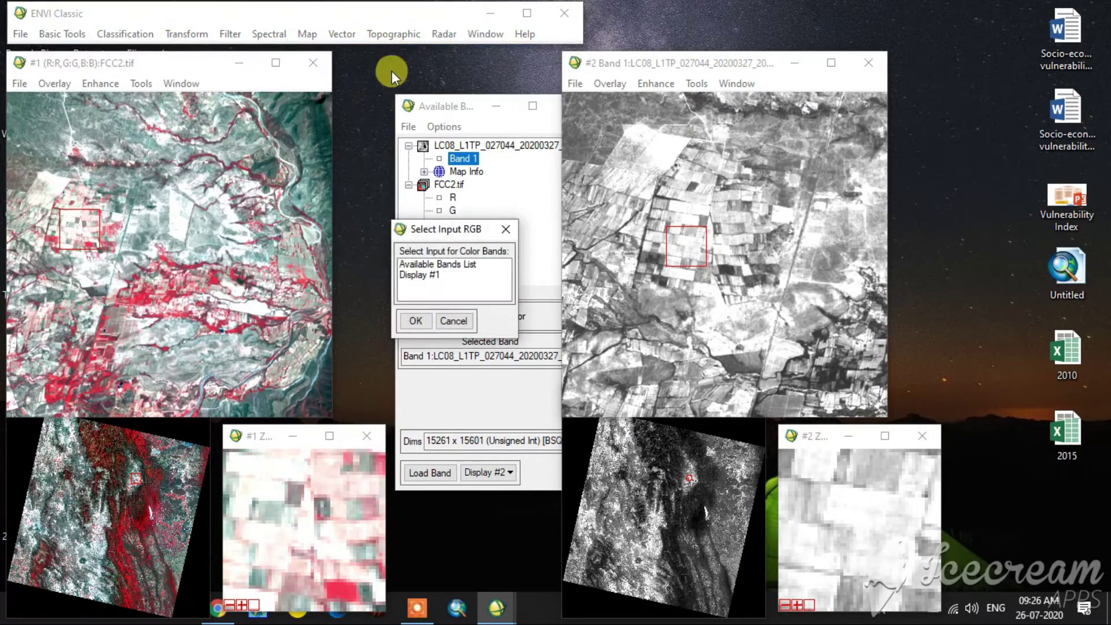
left_click_drag(431, 227, 400, 148)
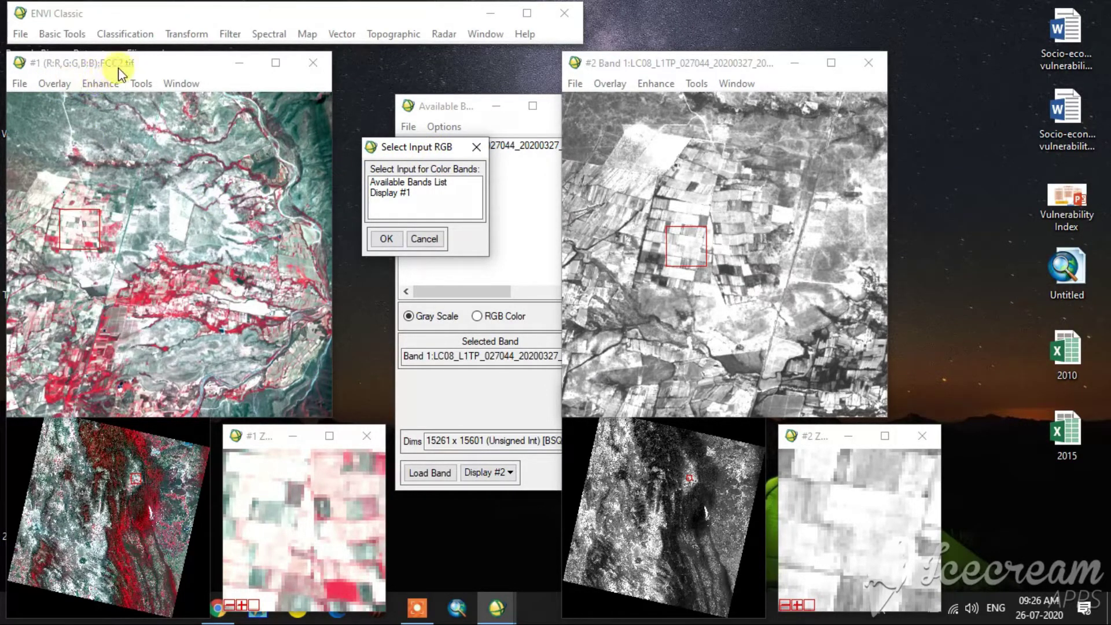
left_click(400, 195)
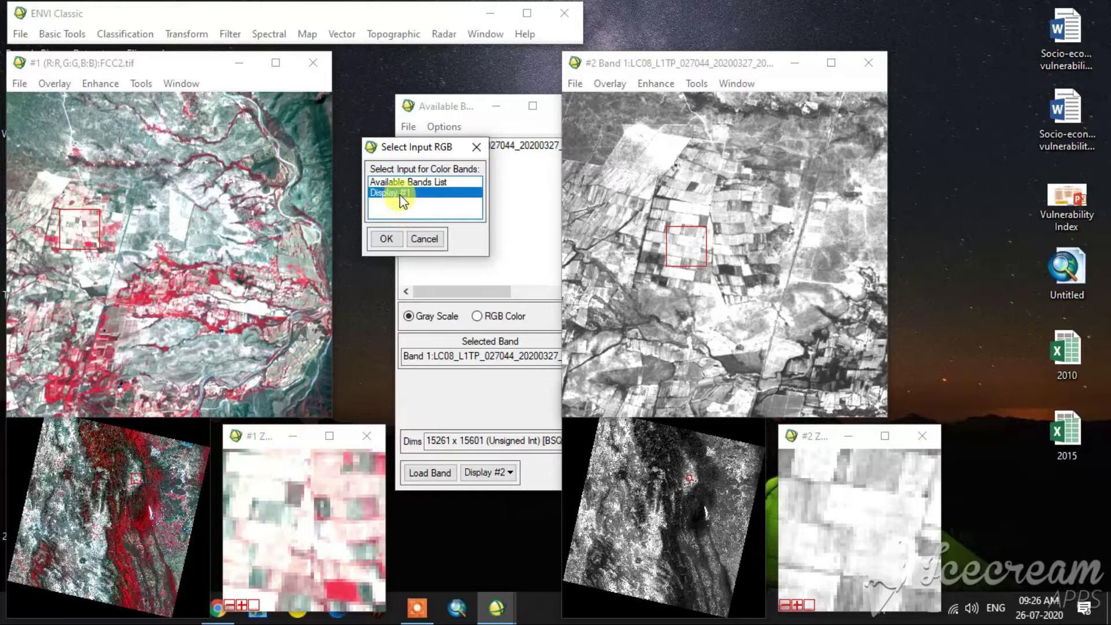
left_click(393, 236)
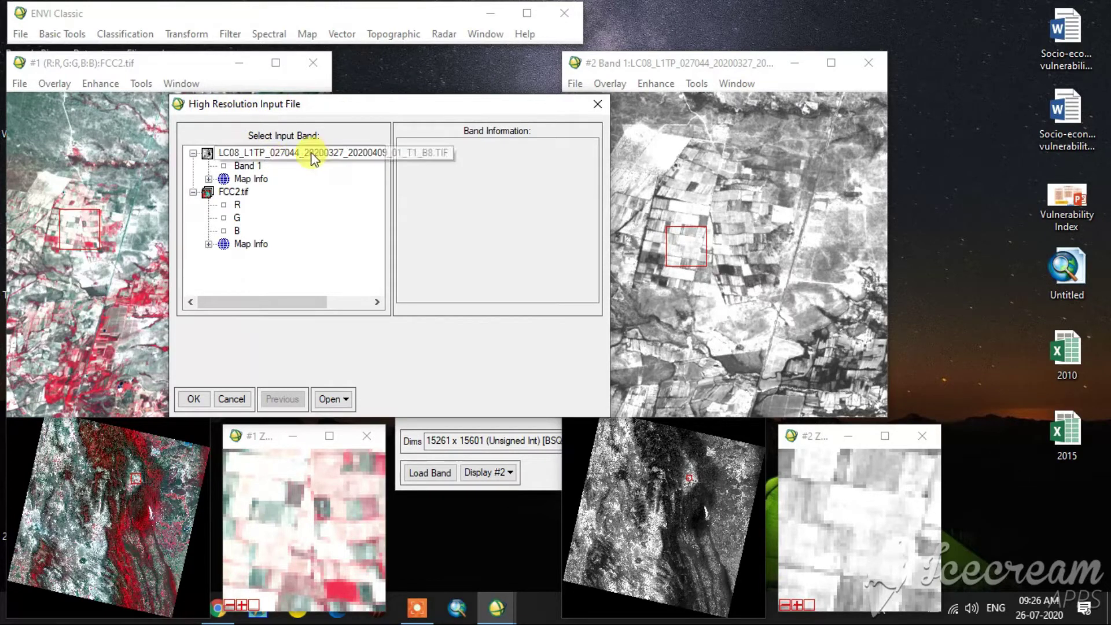
left_click(247, 166)
left_click(193, 399)
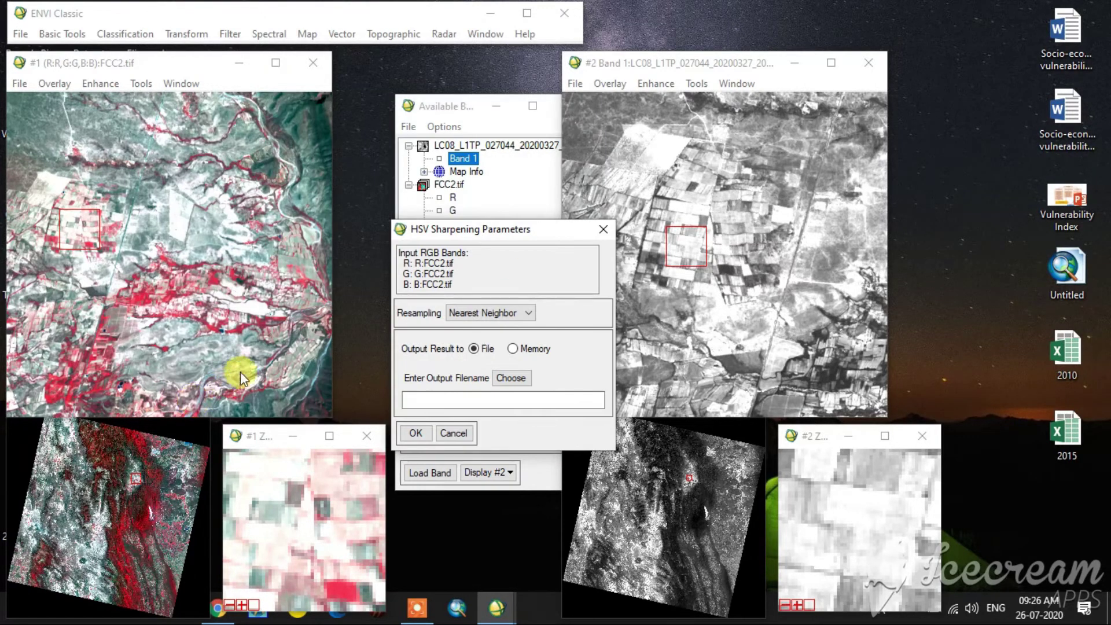
Run the HSV sharpening with the result output to memory, keeping memory output despite the cache size limit
left_click(517, 350)
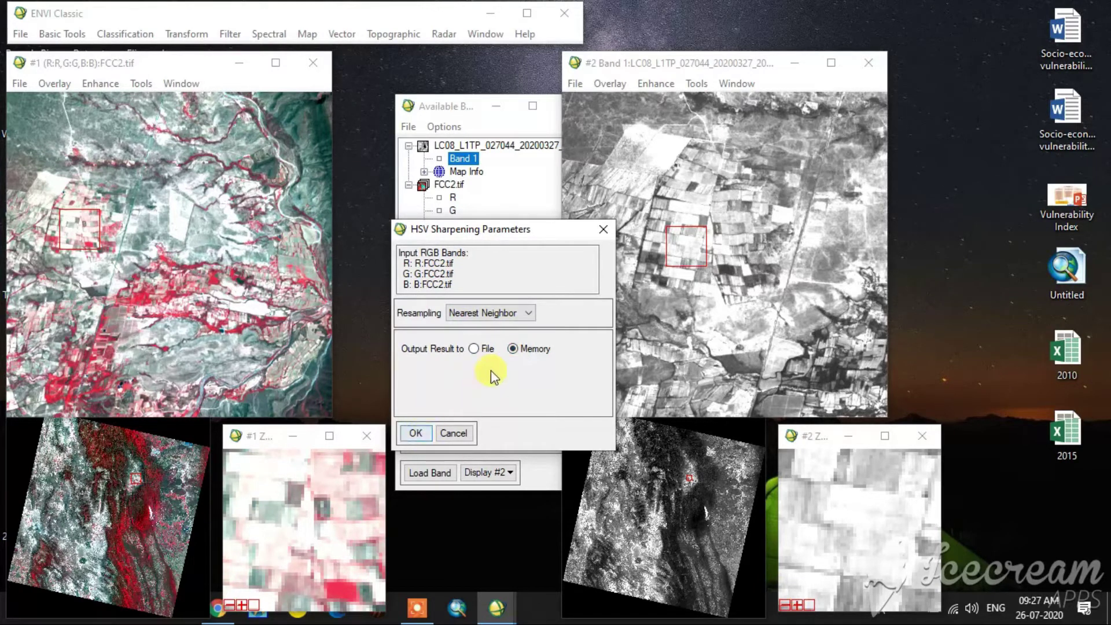
left_click(417, 433)
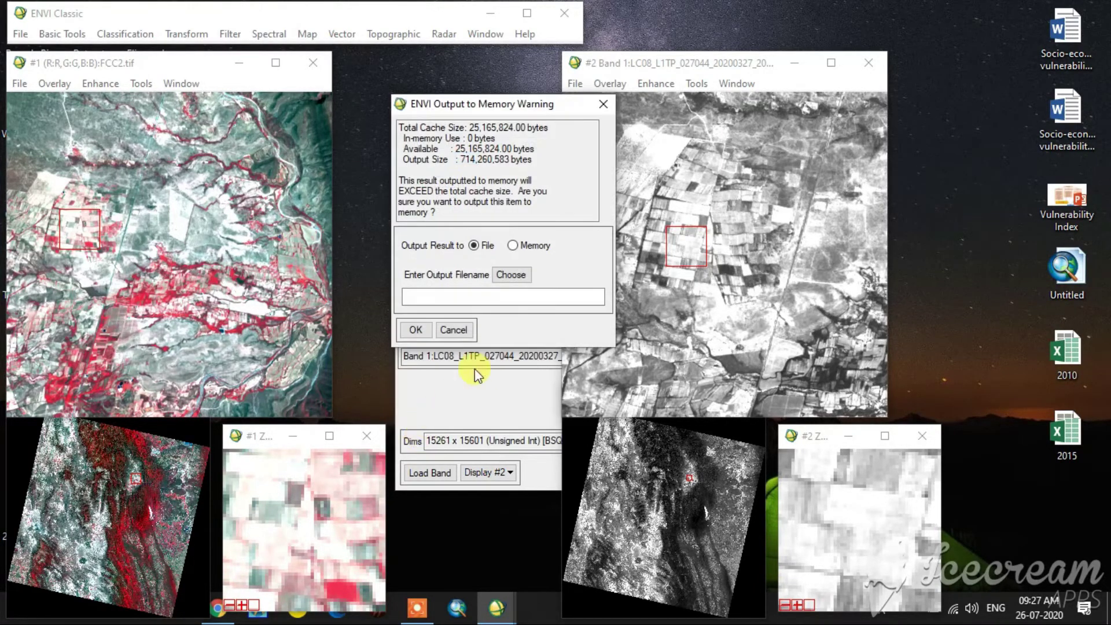
left_click(515, 245)
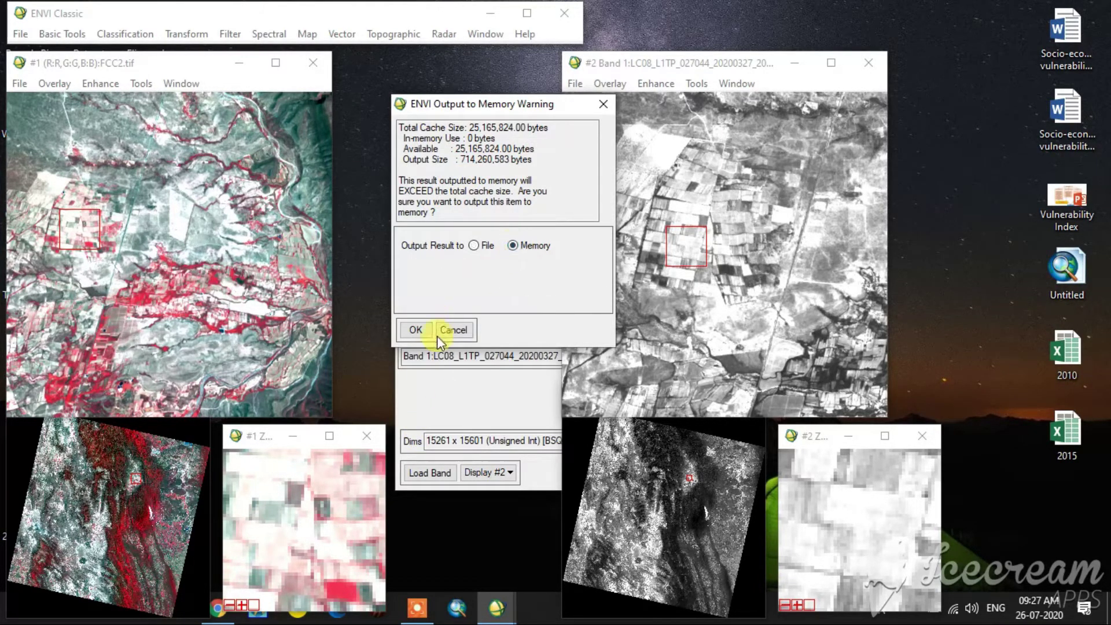
left_click(417, 330)
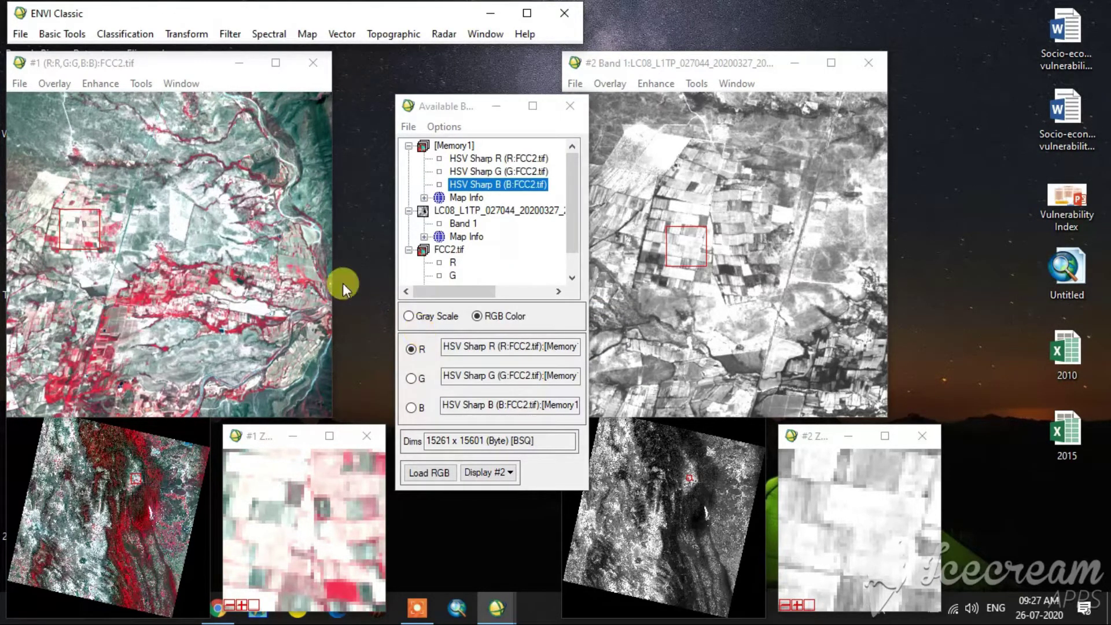
Load the HSV Sharp bands of Memory1 as an RGB composite into a new display
left_click(466, 149)
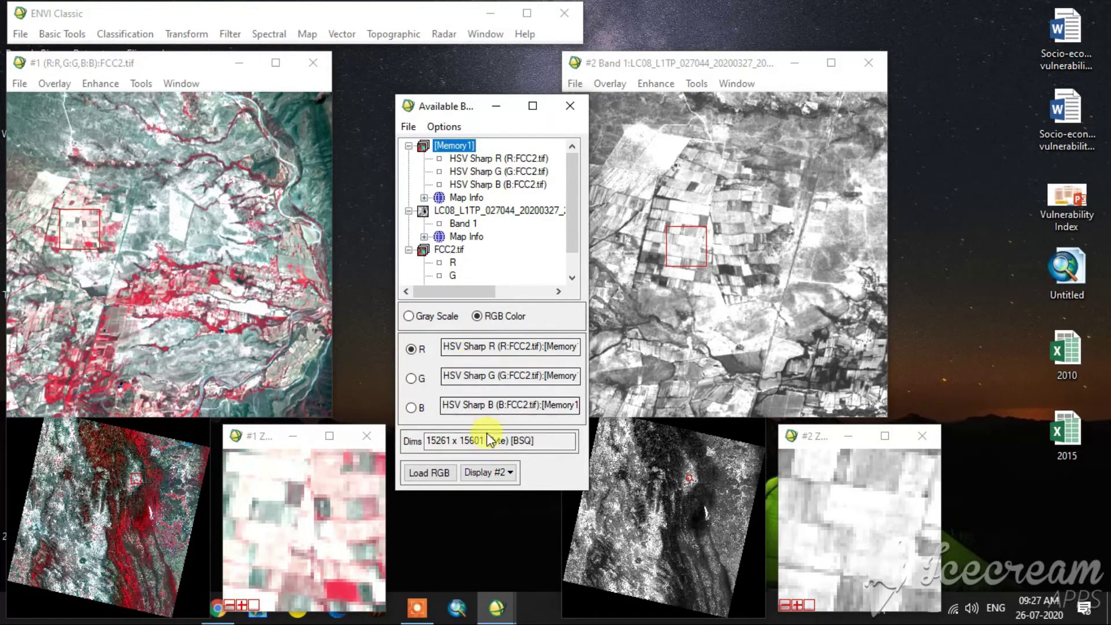
left_click(492, 472)
left_click(513, 496)
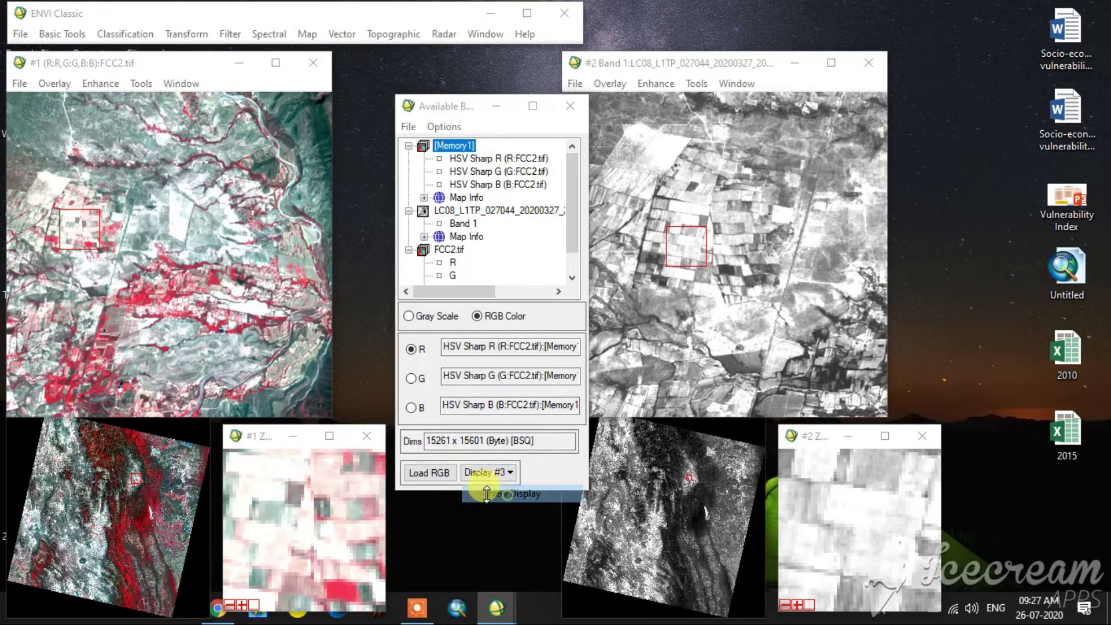
left_click(430, 473)
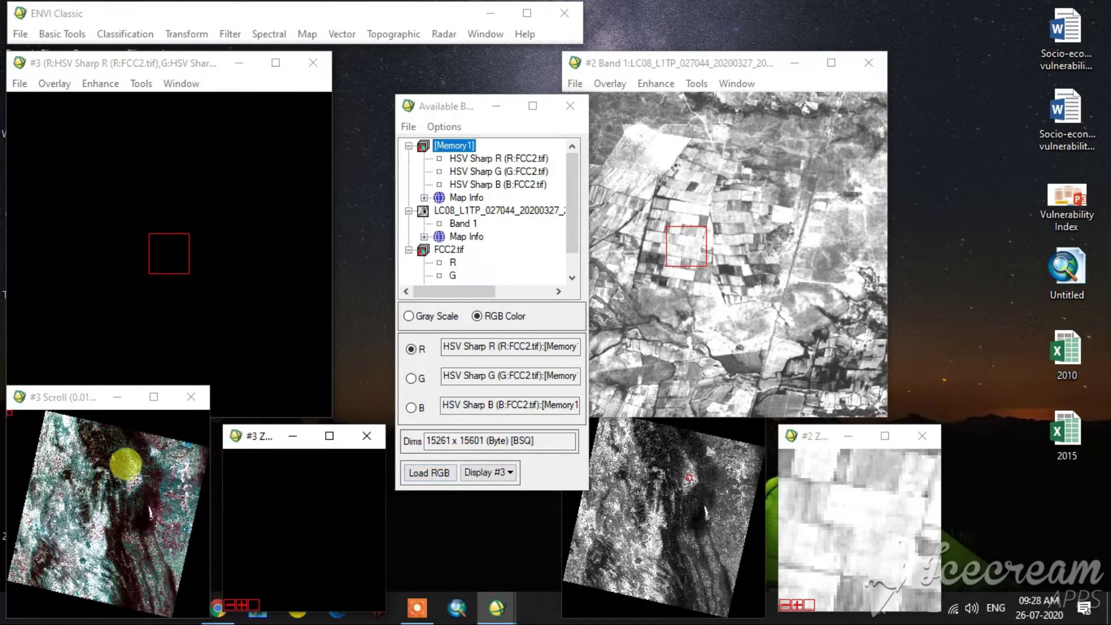
Examine the farm plots and surrounding terrain in the HSV-sharpened image at several locations
left_click(131, 478)
left_click_drag(131, 478, 132, 478)
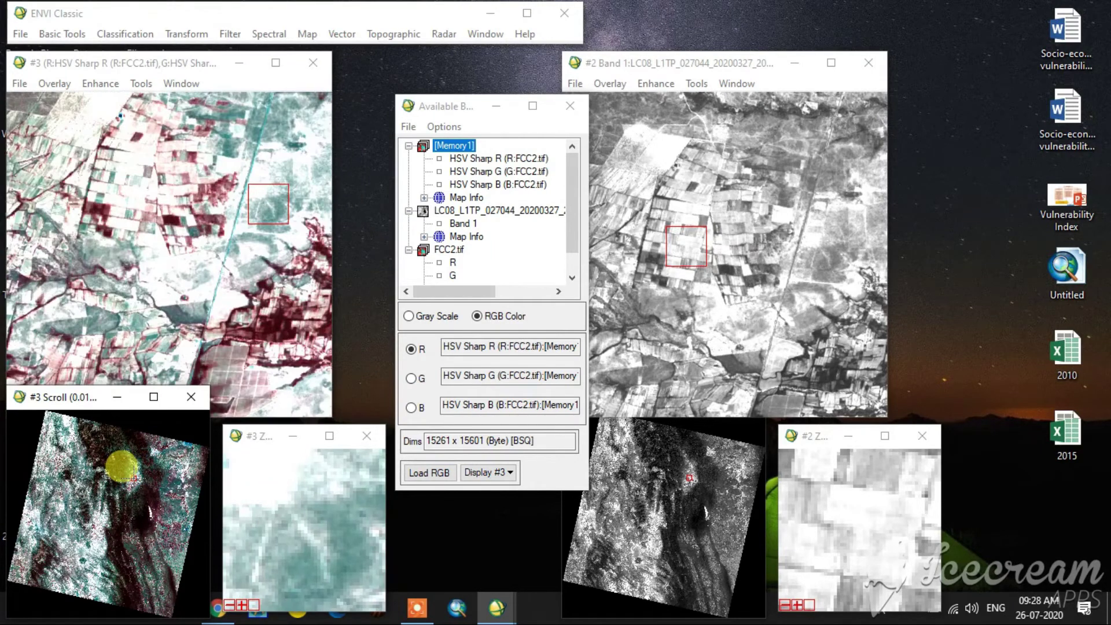
left_click(164, 213)
left_click_drag(164, 207, 148, 183)
left_click_drag(116, 481, 86, 492)
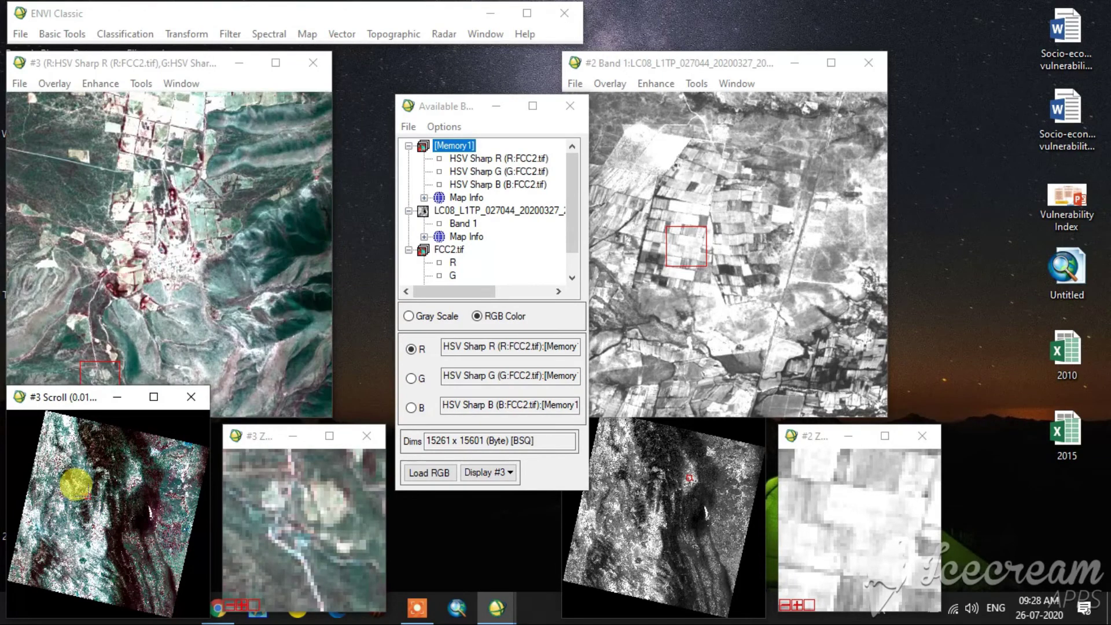
Place the HSV-sharpened display clear of the FCC2 display and compare the detail and colors of both images
left_click_drag(155, 63, 739, 91)
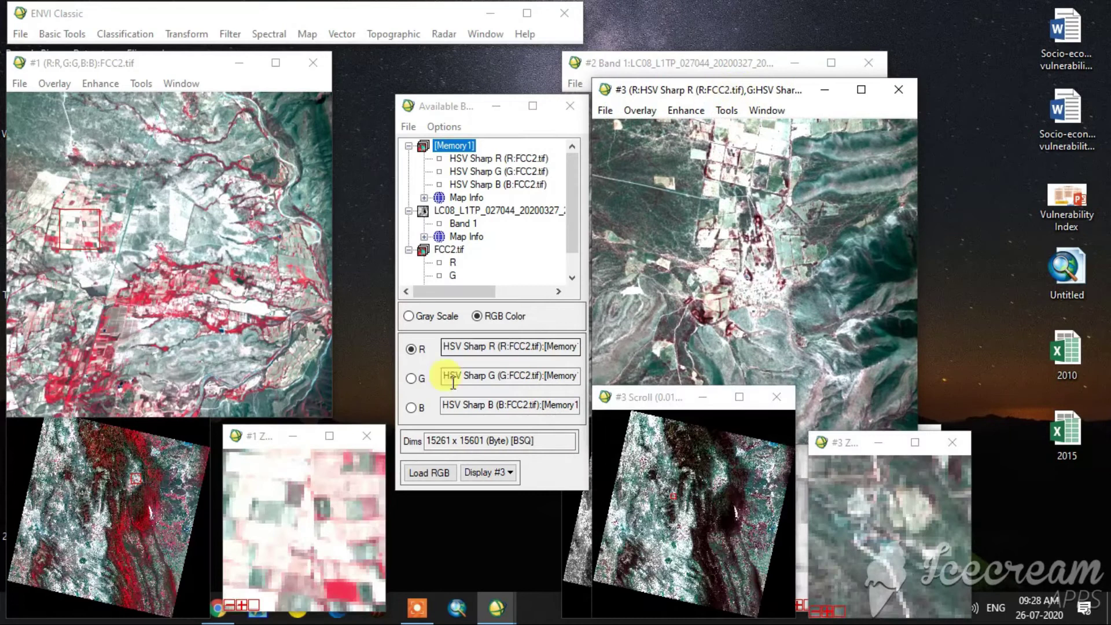
left_click(118, 474)
mouse_move(118, 474)
left_mouse_down()
mouse_move(125, 486)
mouse_move(118, 466)
left_mouse_up()
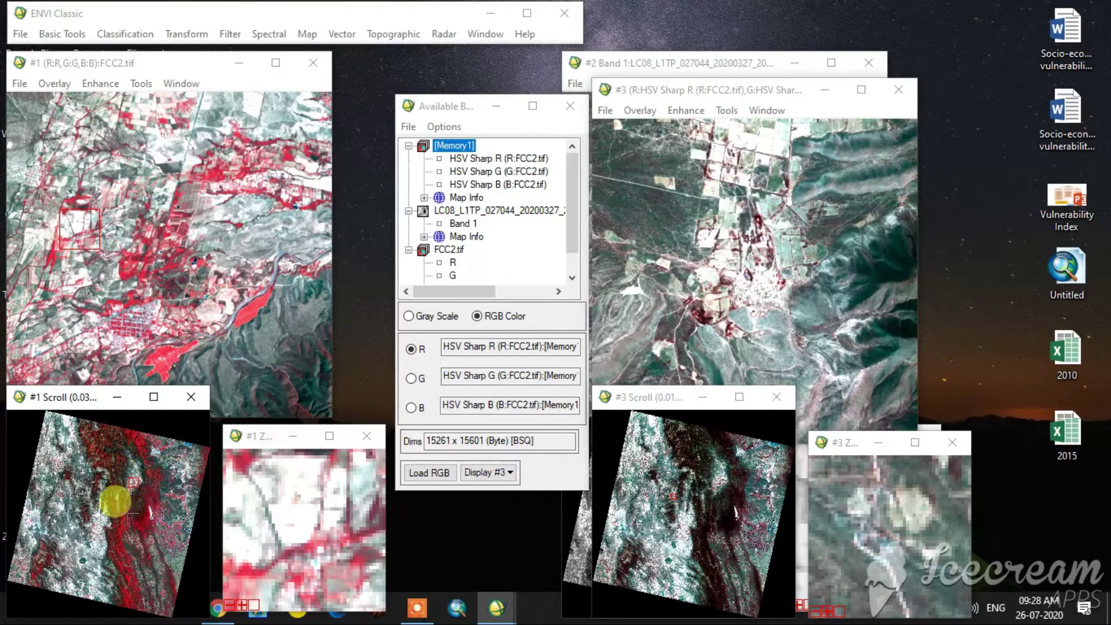
left_click(732, 285)
left_click_drag(732, 286, 753, 259)
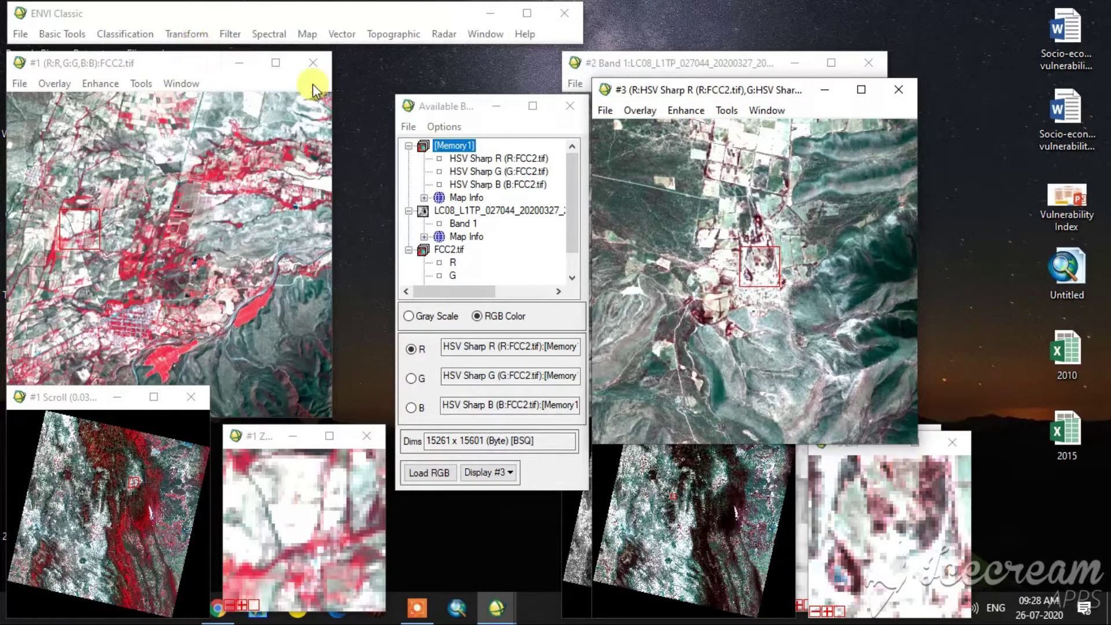
Set up Color Normalized (Brovey) sharpening with Display #1 as the color input and Band 1 of the B8 image as the high-resolution input
left_click(173, 33)
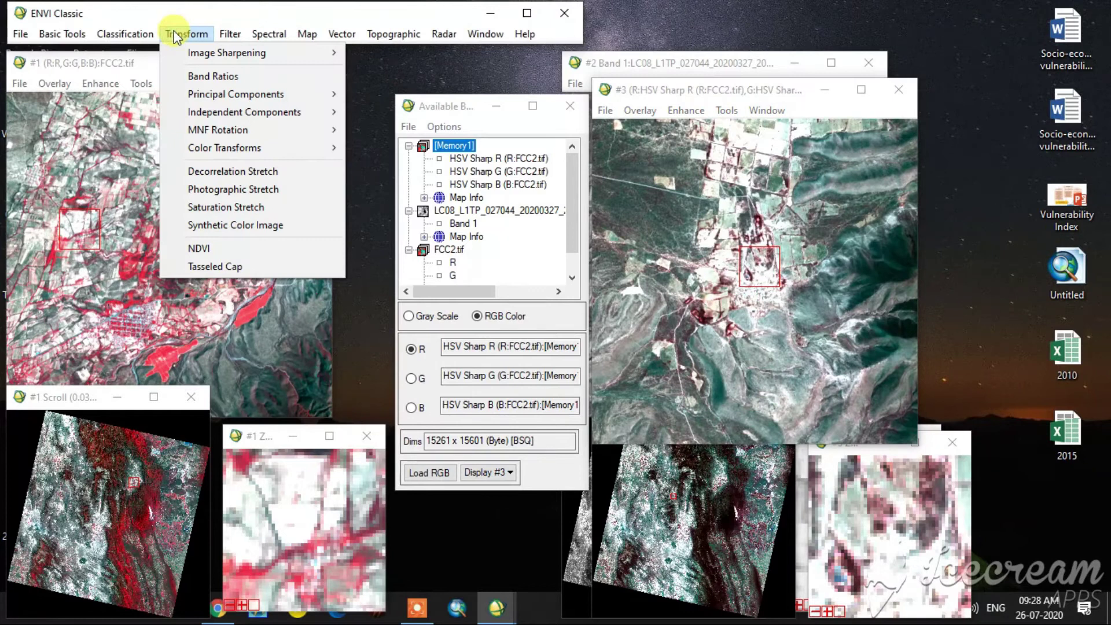
mouse_move(224, 56)
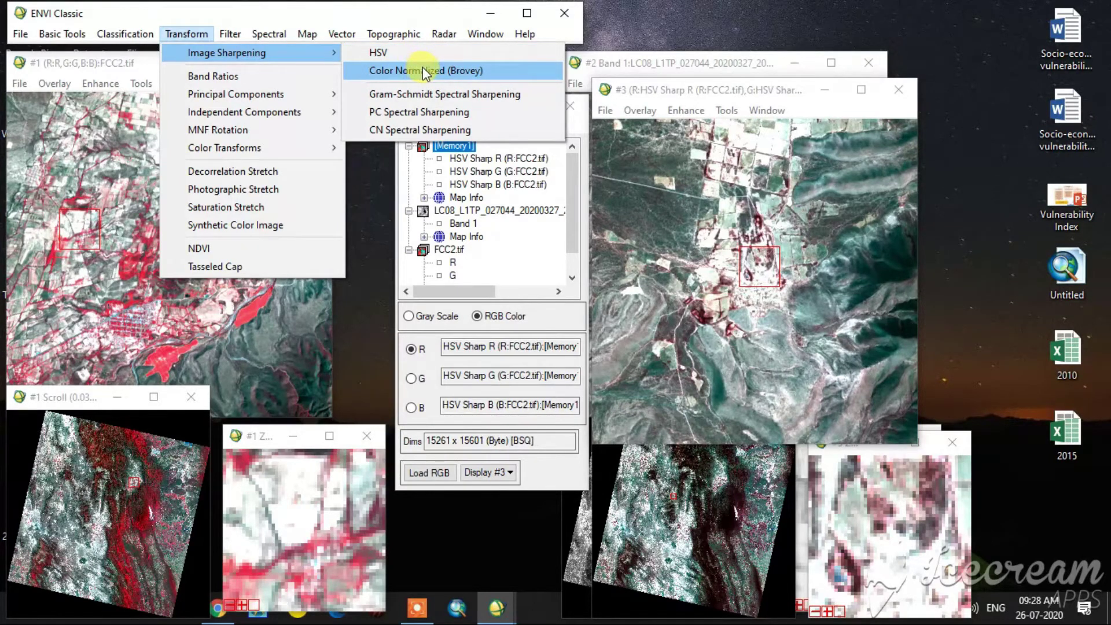
left_click(422, 69)
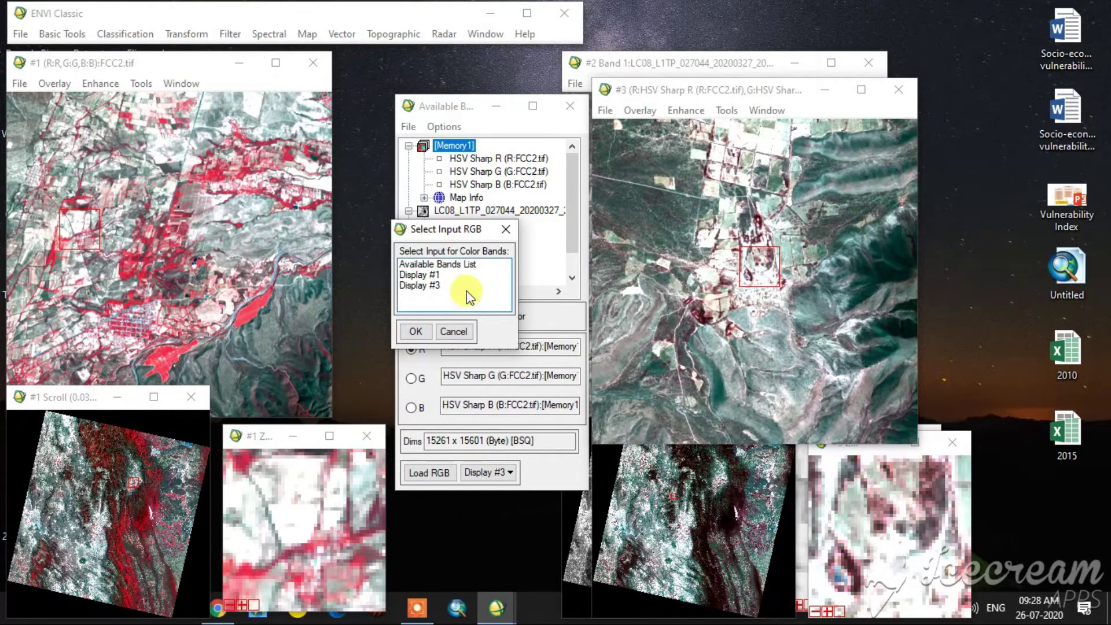
left_click(434, 276)
left_click(425, 330)
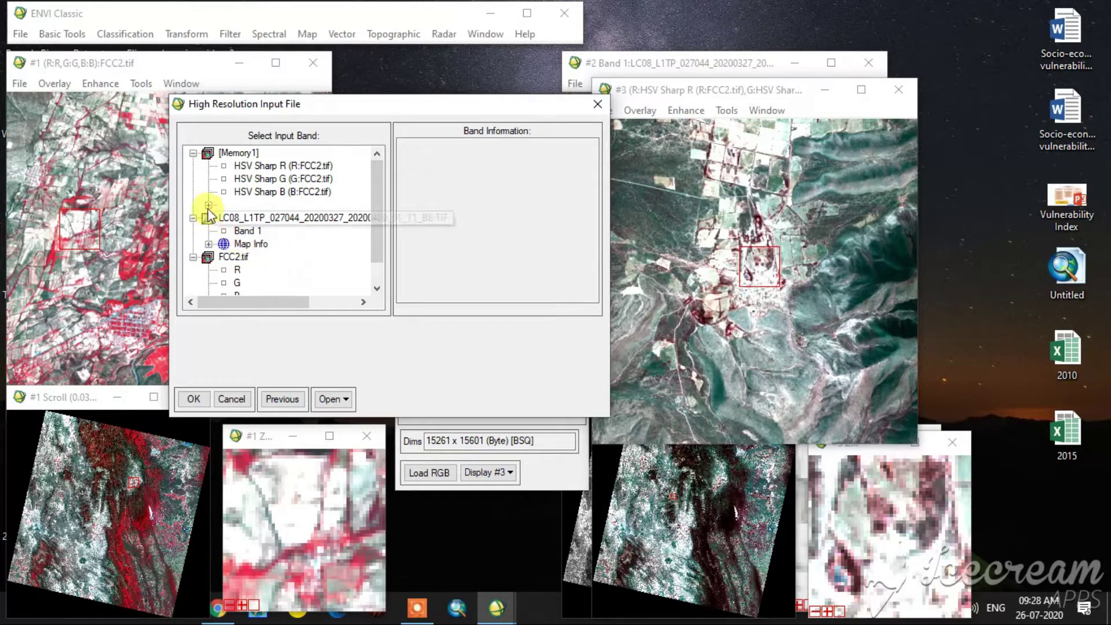
scroll(235, 257, "down", 1)
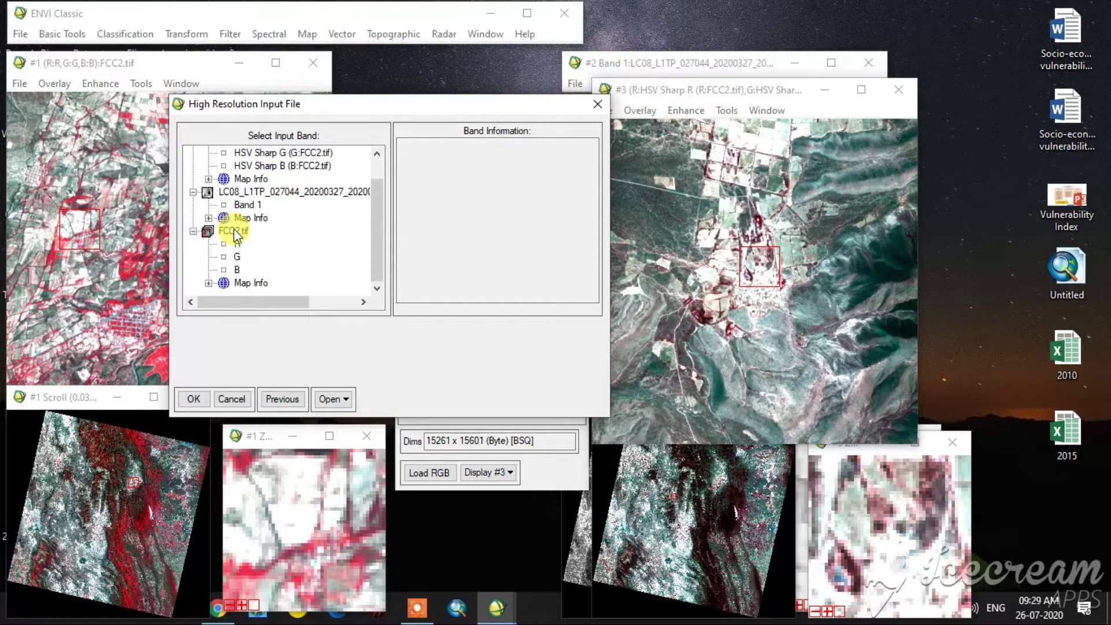
scroll(253, 214, "up", 1)
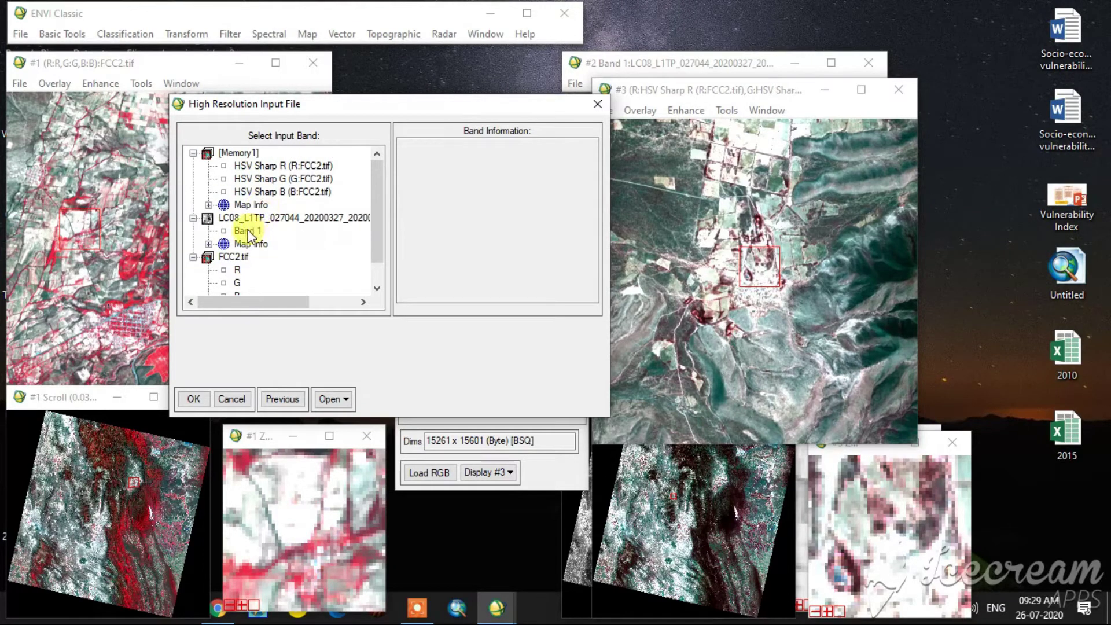
left_click(250, 231)
left_click(196, 399)
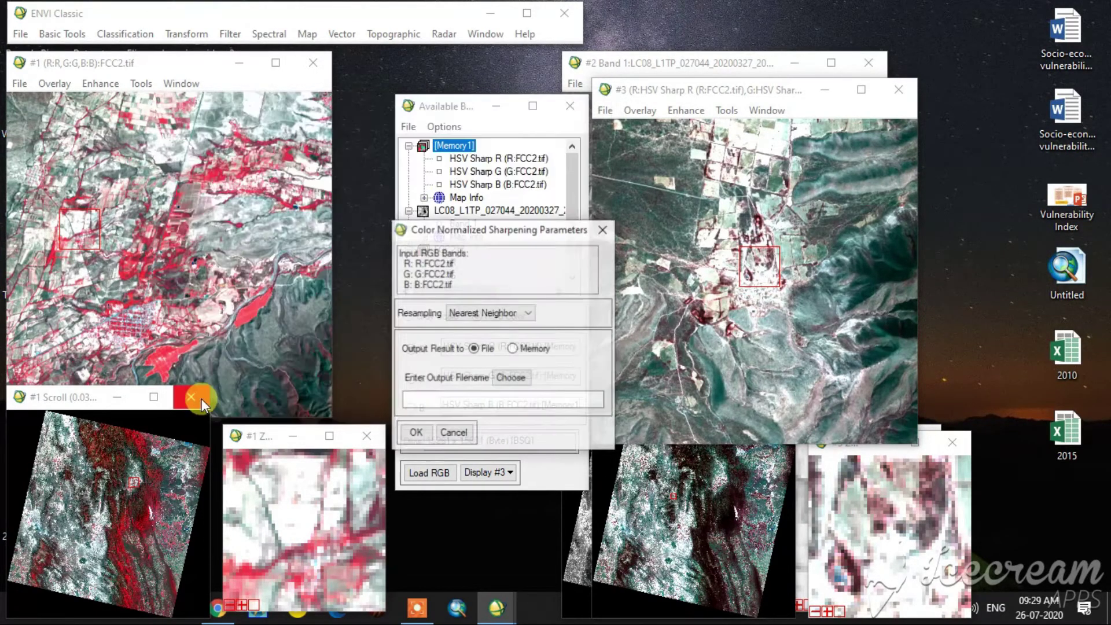
Run the Brovey sharpening with the result output to memory, keeping memory output despite the cache size limit
left_click(512, 348)
left_click(413, 434)
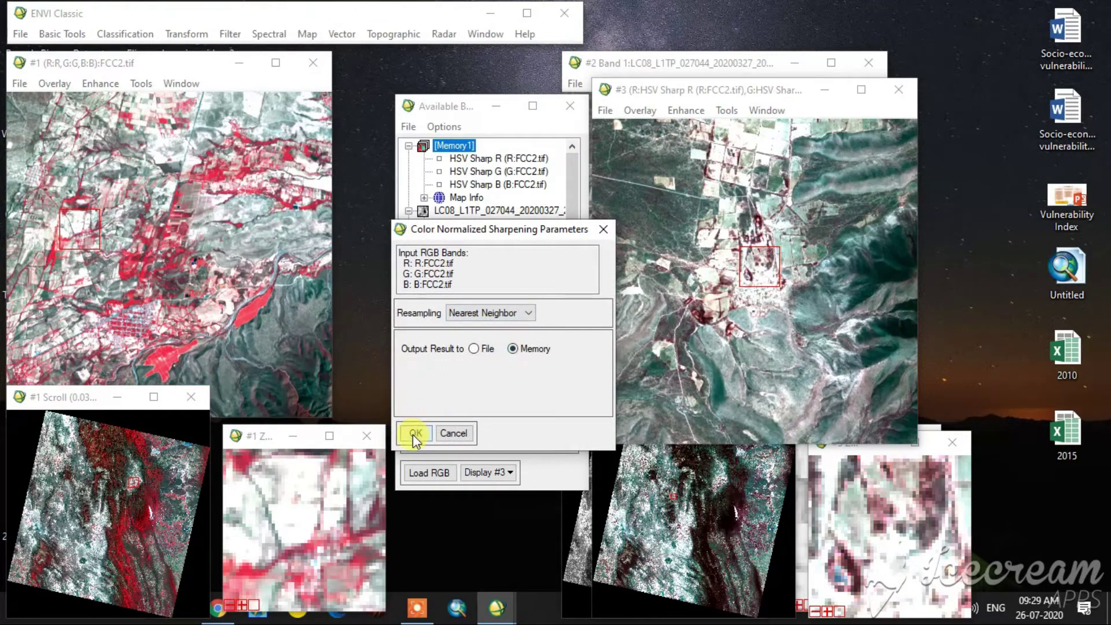
left_click(526, 243)
left_click(417, 326)
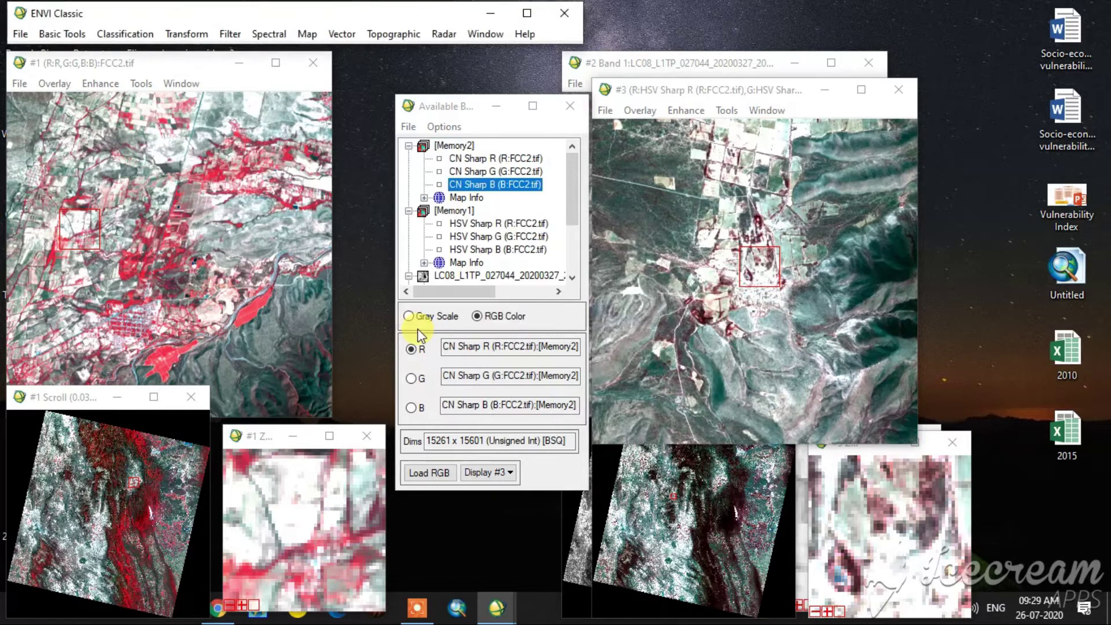
Load the CN Sharp bands of Memory2 as an RGB composite into a new display and view the farm area around the town
left_click(454, 145)
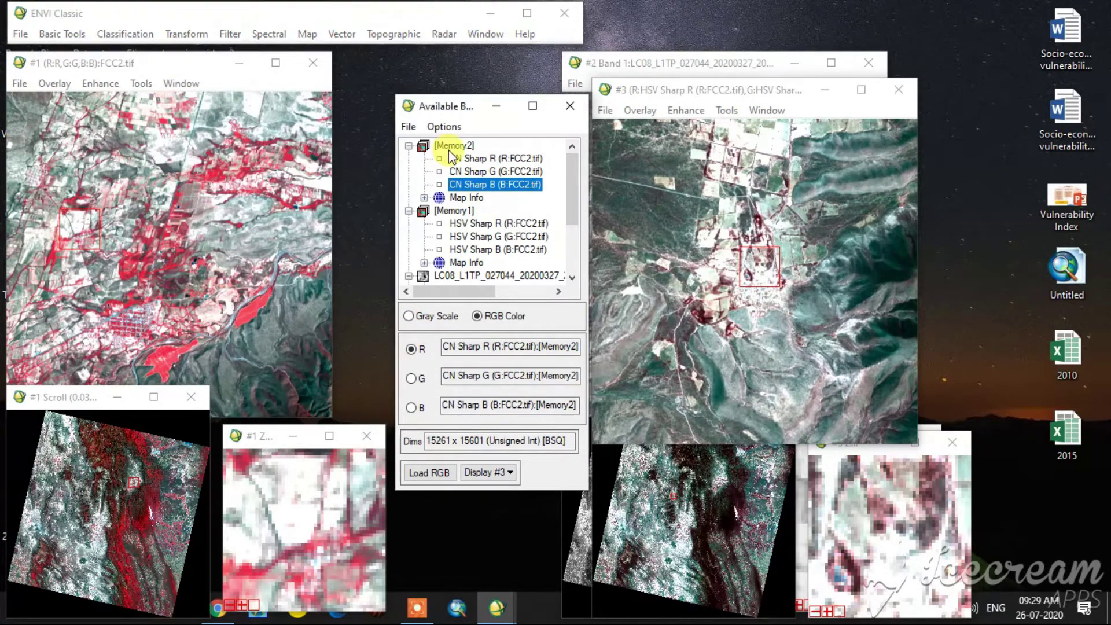
left_click(488, 471)
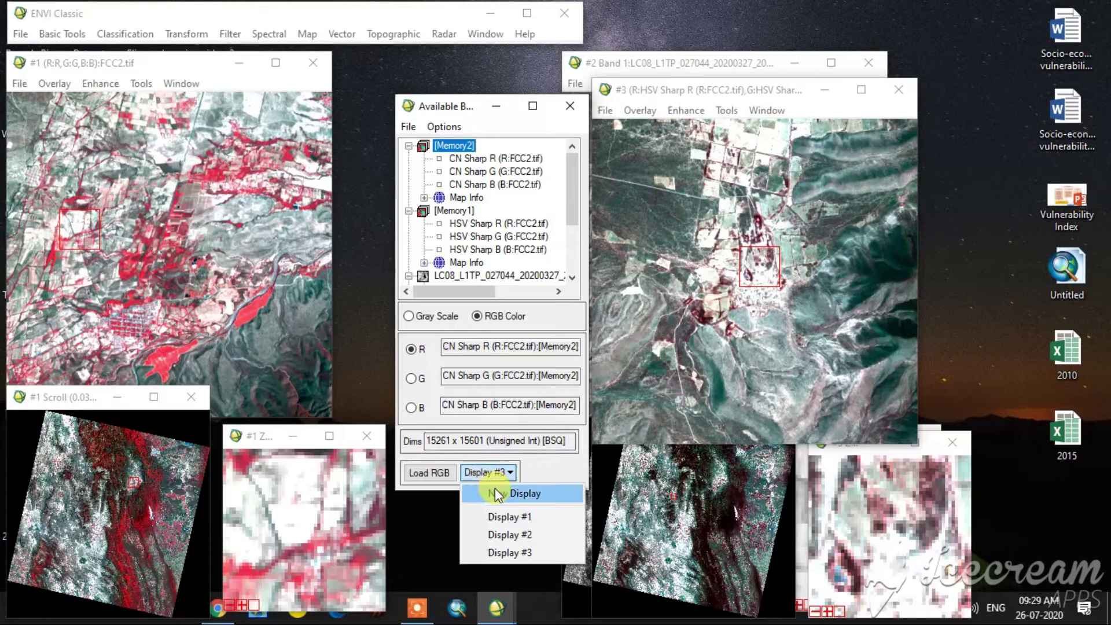
left_click(495, 489)
left_click(431, 475)
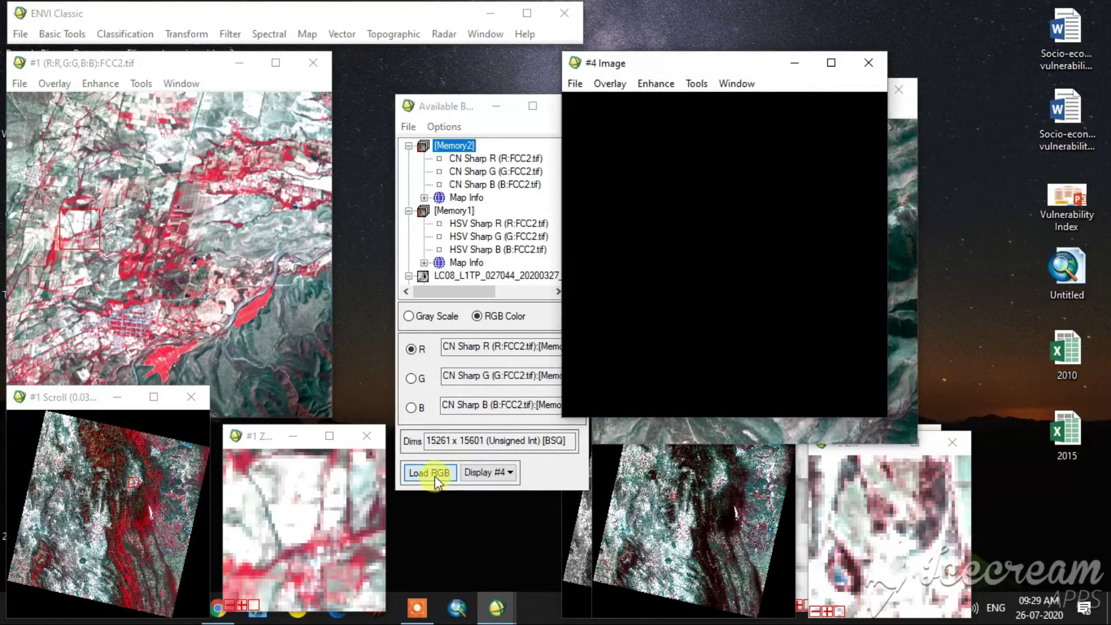
mouse_move(643, 461)
left_mouse_down()
mouse_move(682, 469)
mouse_move(683, 486)
mouse_move(678, 471)
mouse_move(692, 484)
mouse_move(666, 489)
mouse_move(678, 475)
mouse_move(693, 505)
mouse_move(688, 482)
left_mouse_up()
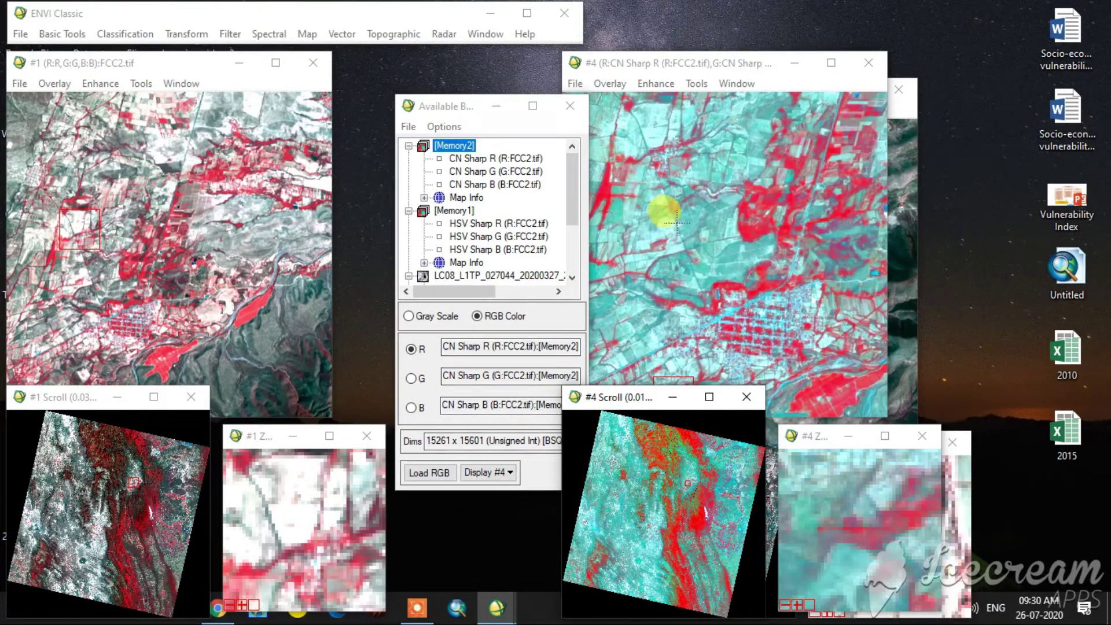
Set up Gram-Schmidt Spectral Sharpening with FCC2.tif as the low-resolution multiband input and Band 1 of the B8 image as the pan band
left_click(196, 33)
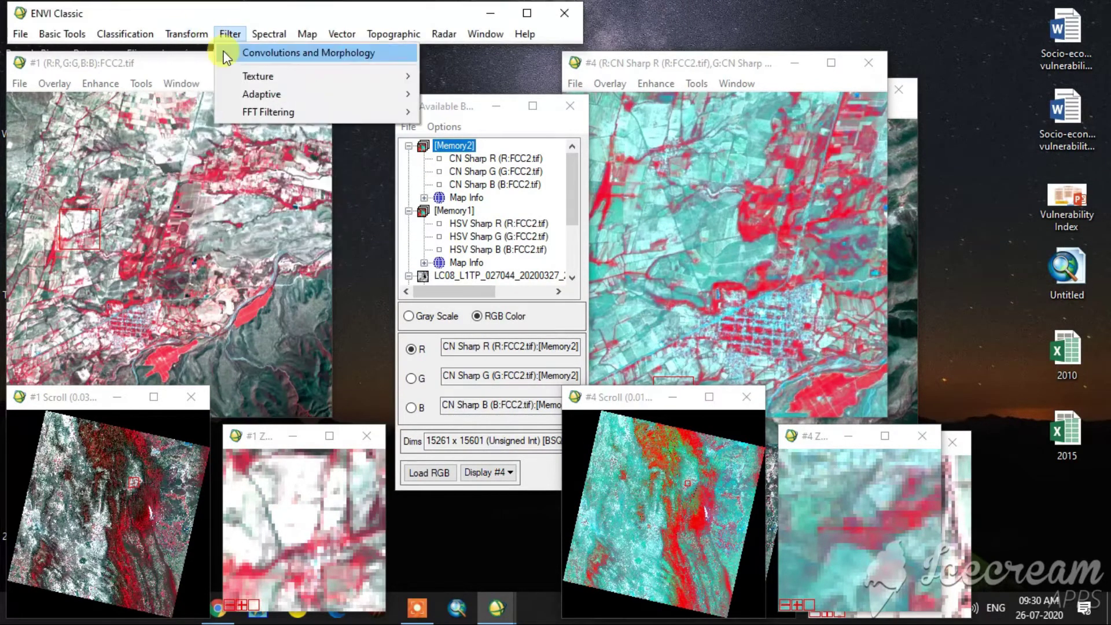
mouse_move(208, 52)
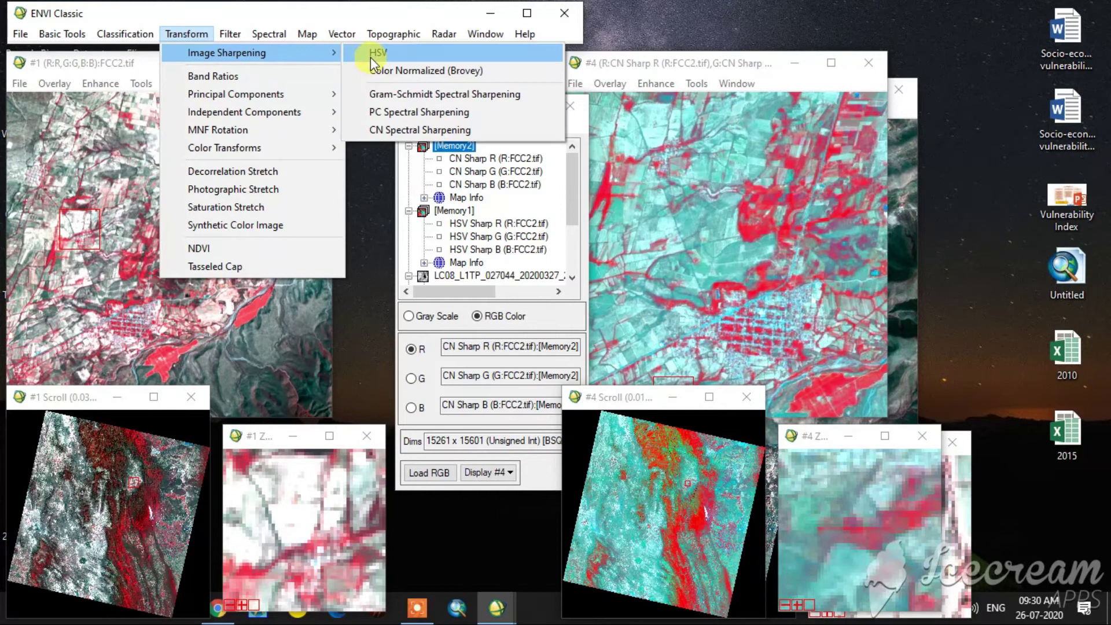
left_click(401, 95)
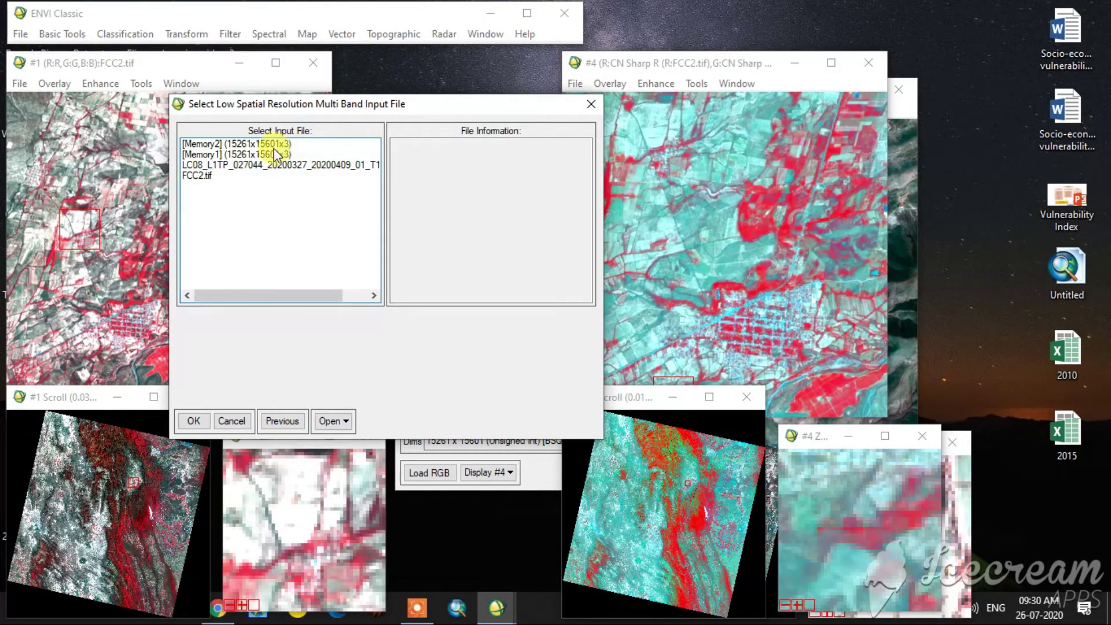
left_click(204, 175)
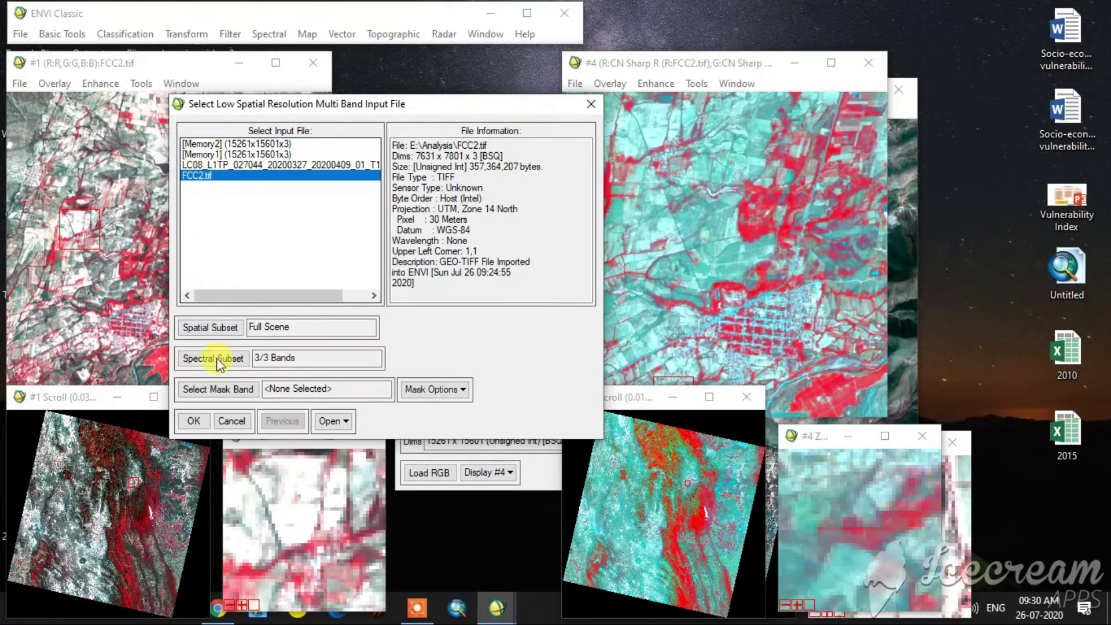
left_click(192, 420)
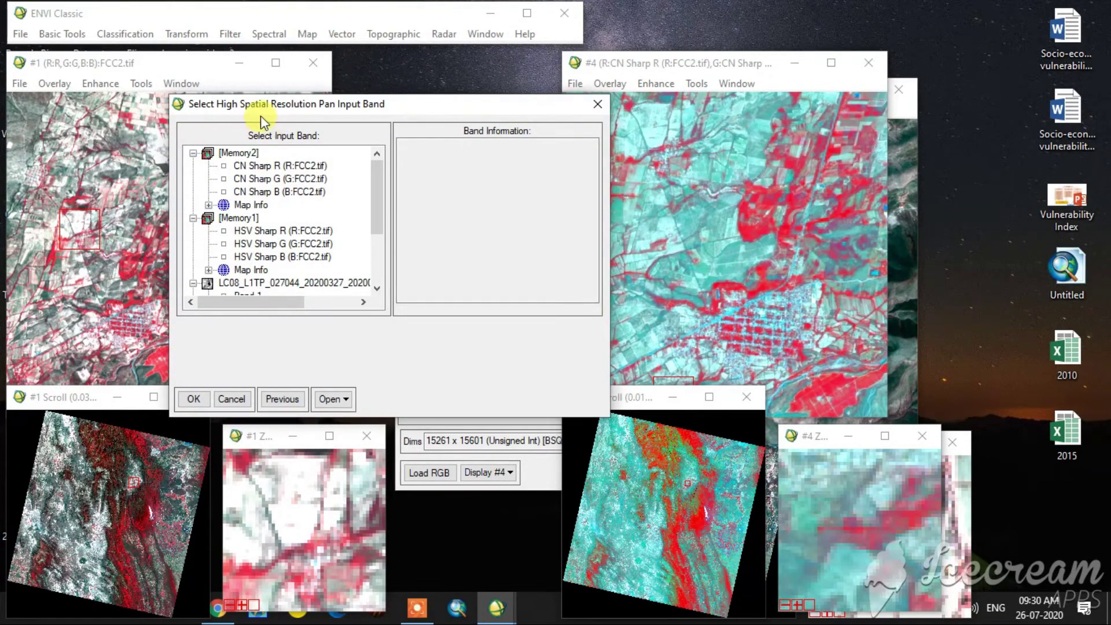
scroll(286, 254, "down", 2)
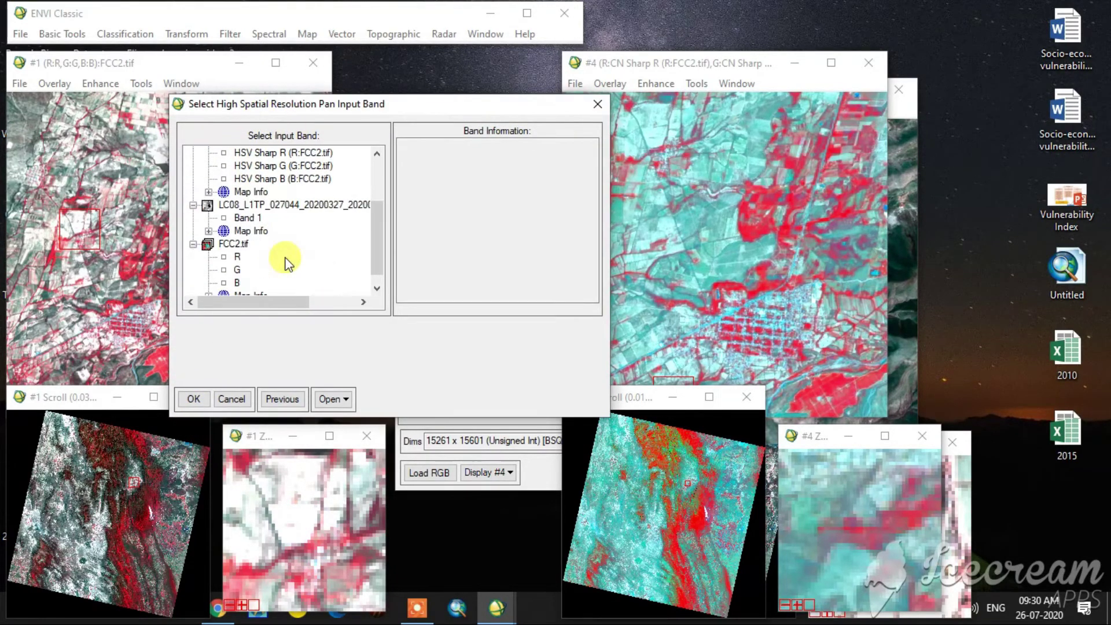
left_click(243, 218)
left_click(194, 398)
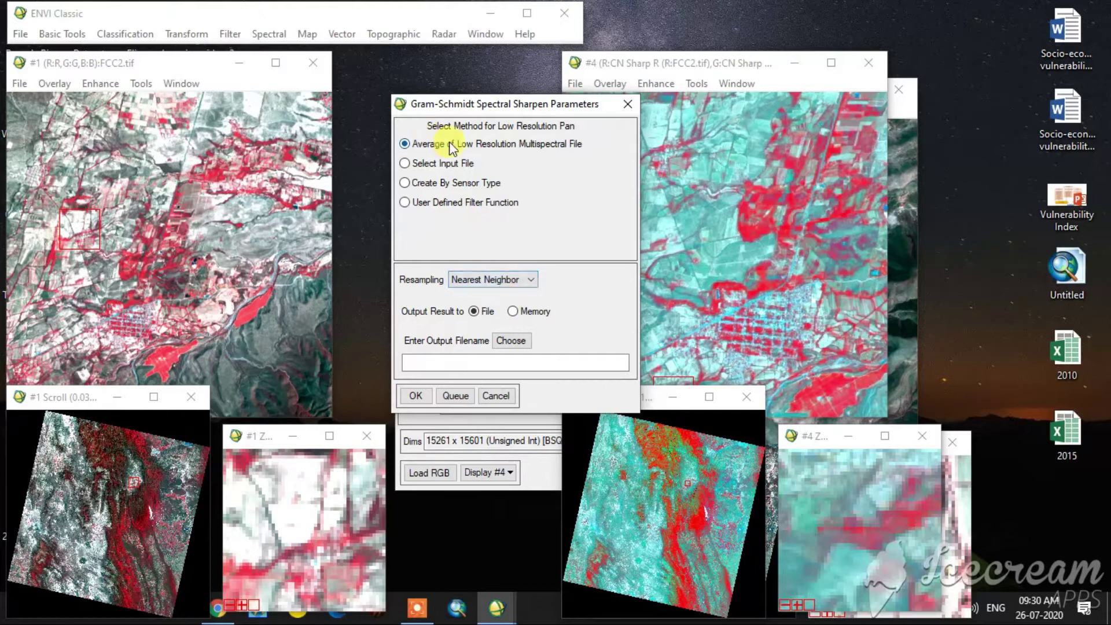
Run the Gram-Schmidt sharpening with the result output to memory, keeping memory output despite the cache size limit
left_click(512, 311)
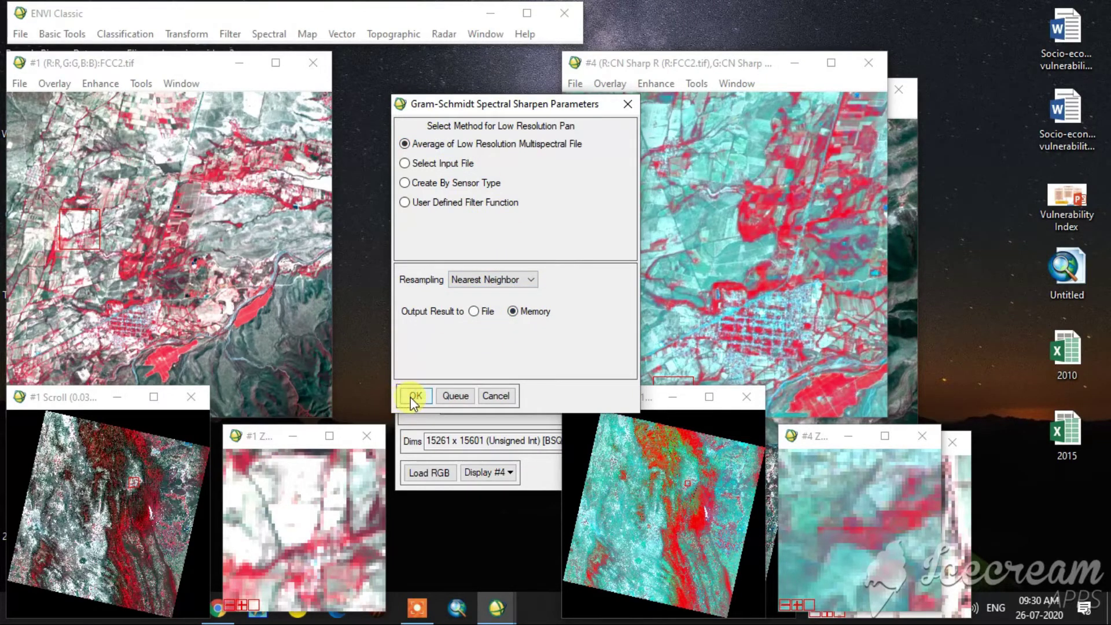
left_click(414, 395)
left_click(512, 246)
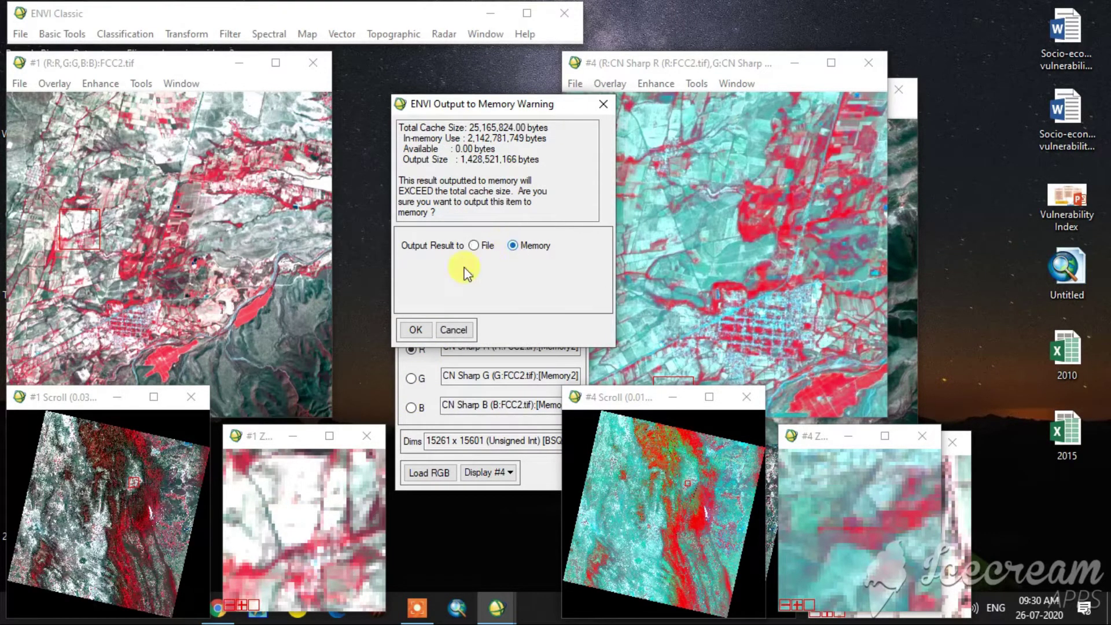
left_click(416, 329)
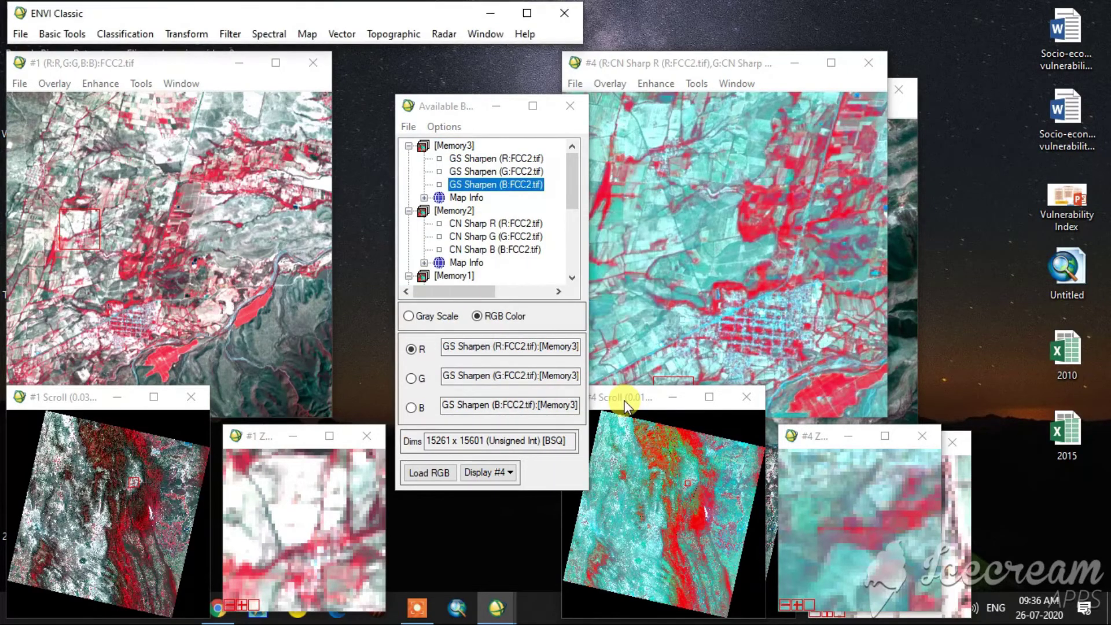
Load the GS Sharpen bands of Memory3 as an RGB composite into a new display
left_click(462, 147)
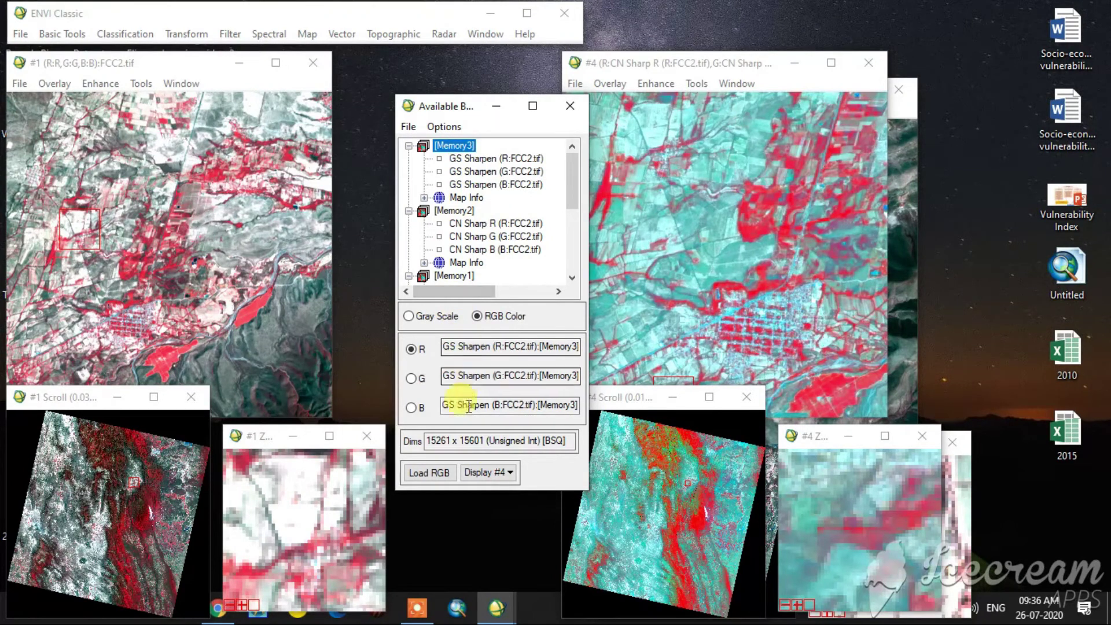
left_click(495, 473)
left_click(506, 492)
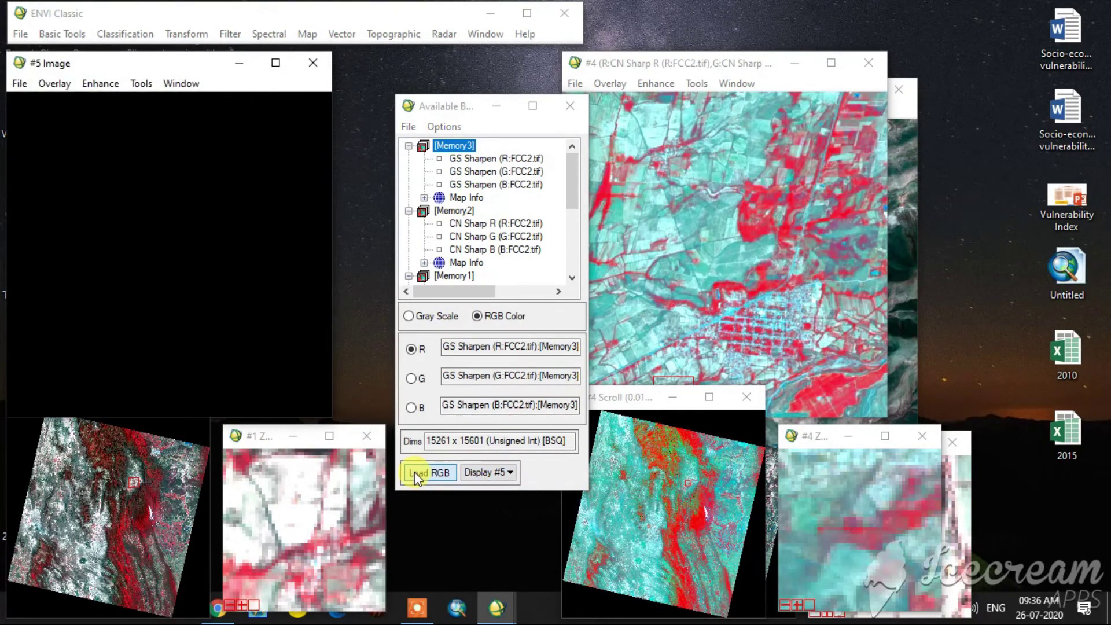
left_click(414, 471)
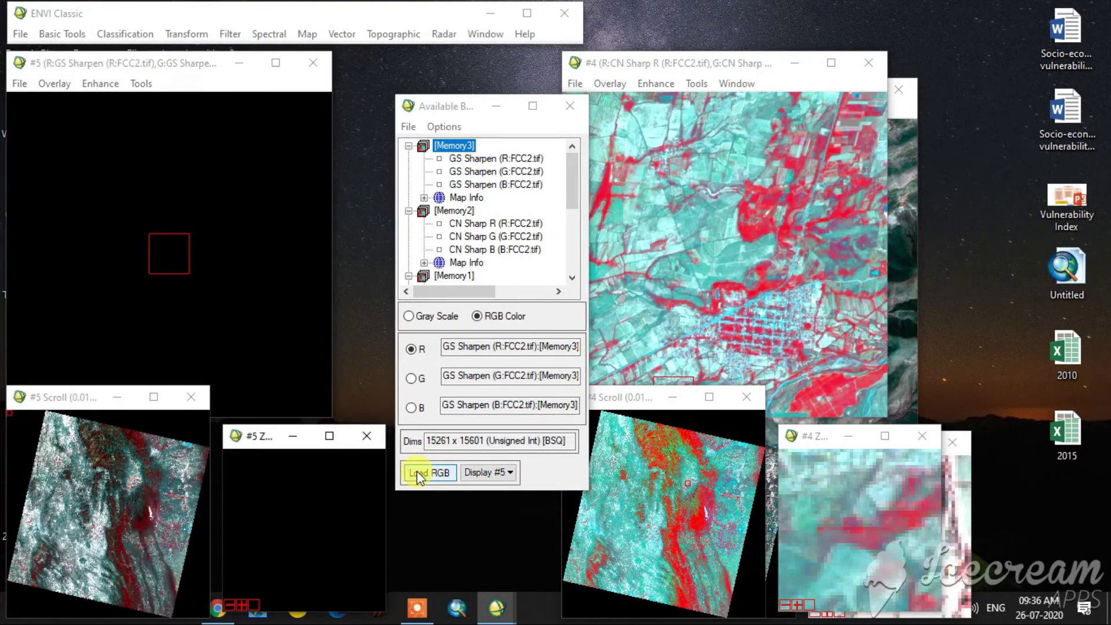
left_click_drag(186, 453, 117, 460)
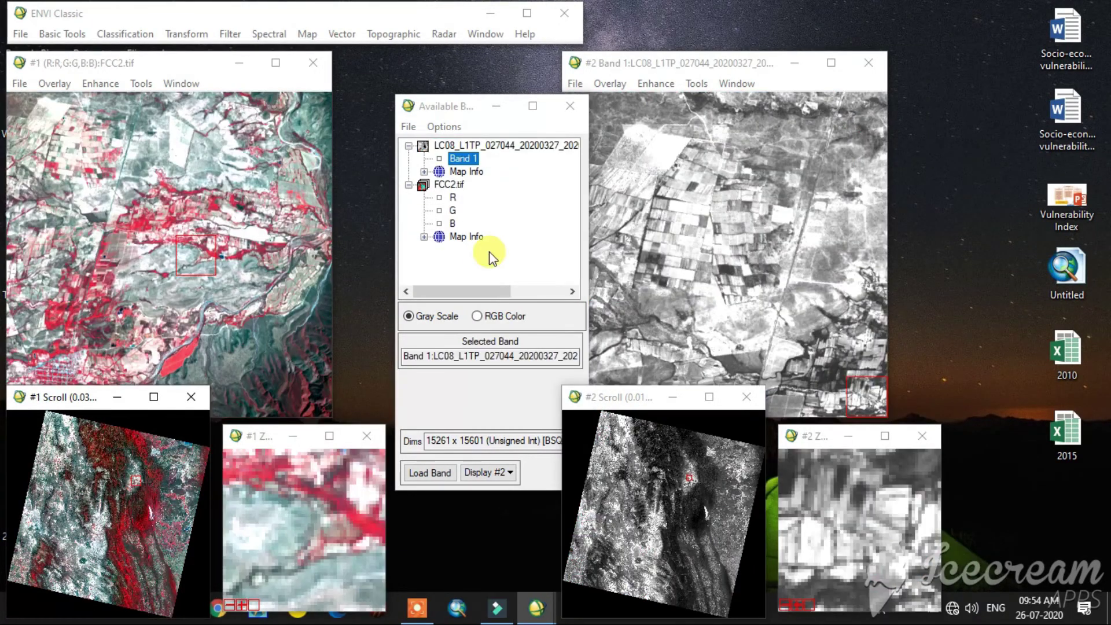
Set up PC Spectral Sharpening with FCC2.tif as the low-resolution multiband input and Band 1 of the LC08 panchromatic image as the high-resolution band
left_click(442, 171)
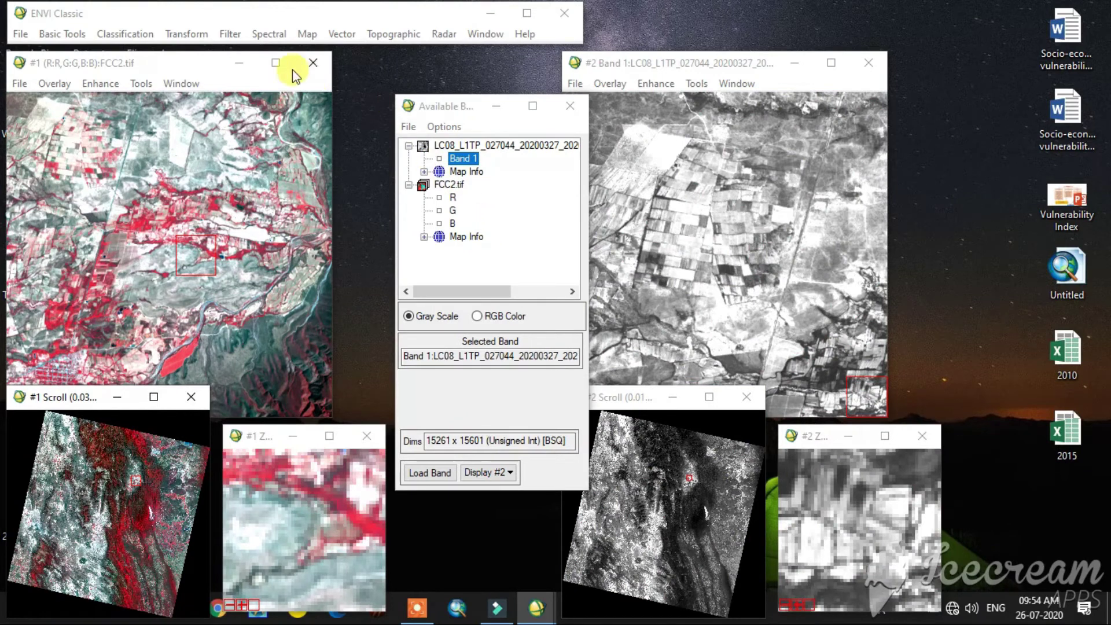
left_click(202, 36)
left_click(198, 37)
left_click(197, 37)
mouse_move(208, 54)
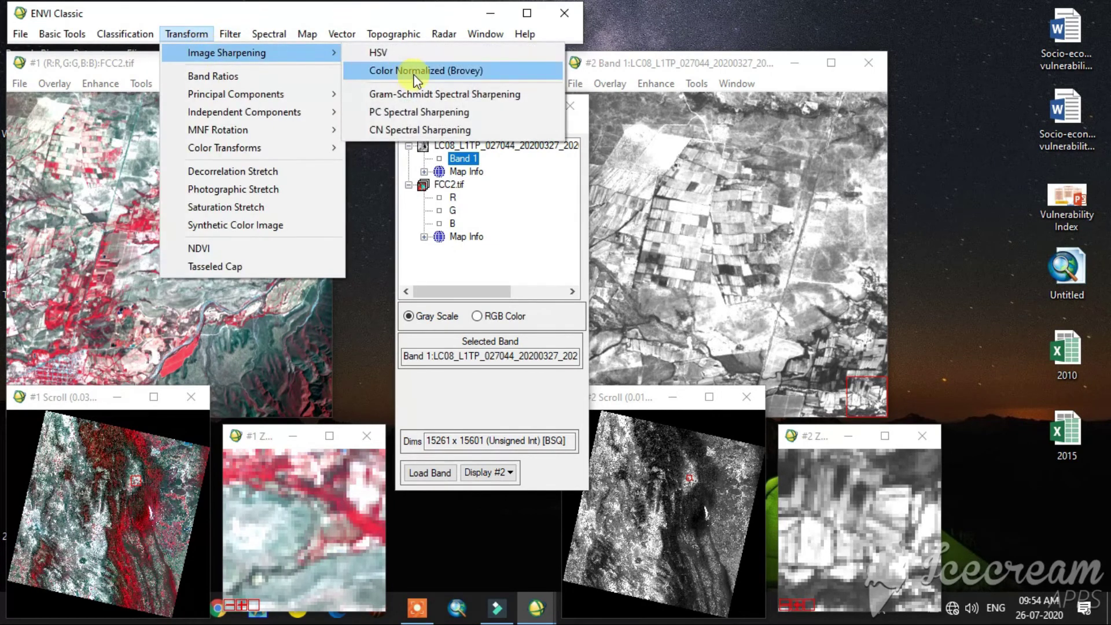
left_click(409, 114)
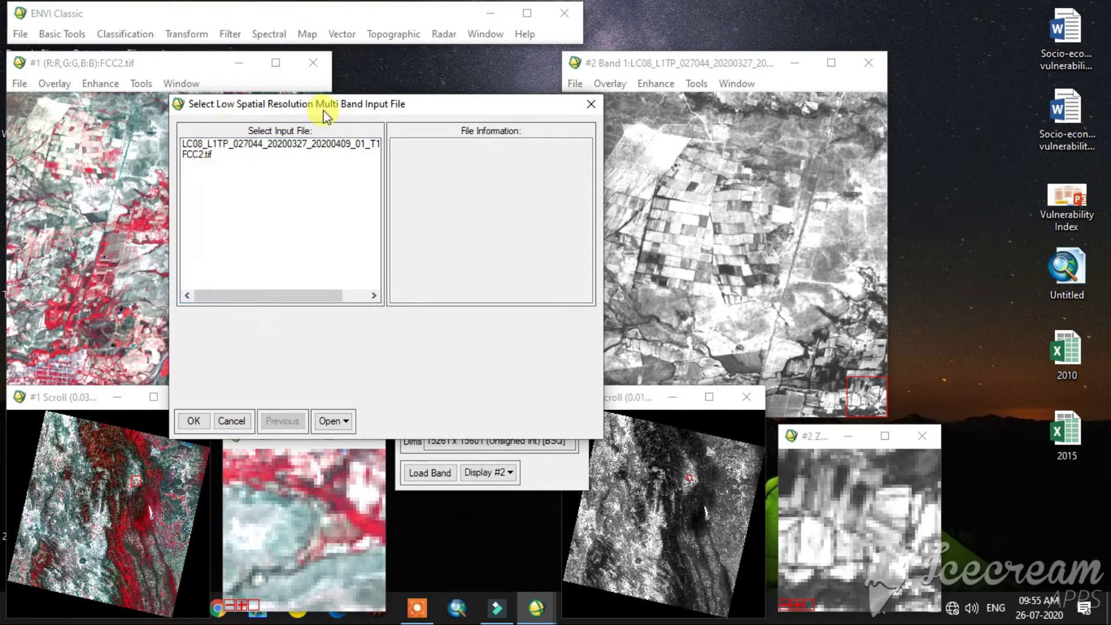
left_click(203, 154)
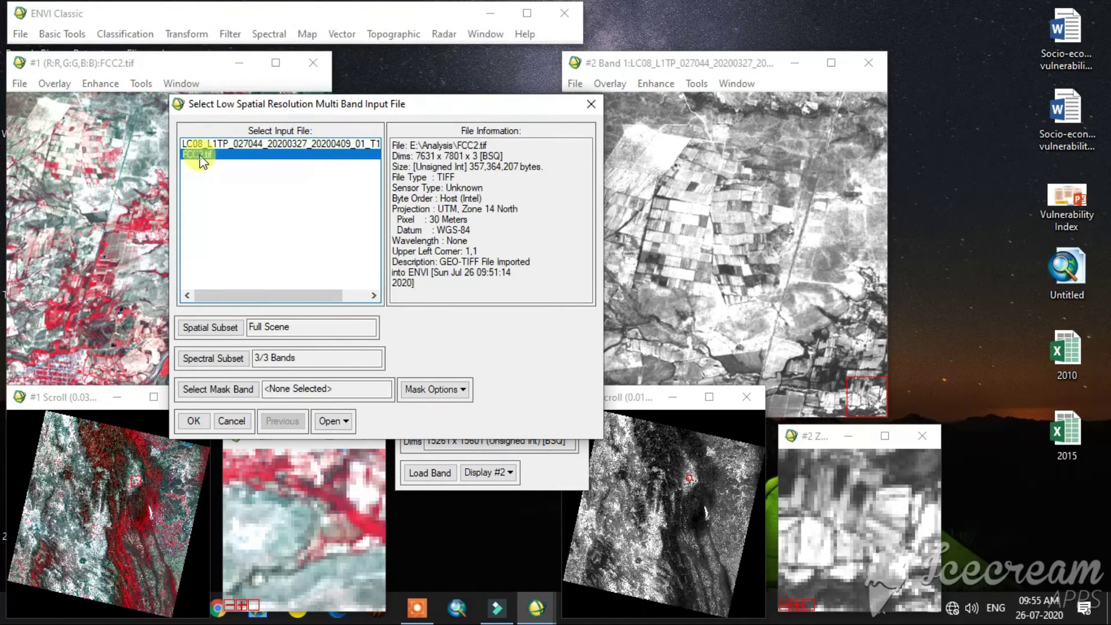
left_click(197, 421)
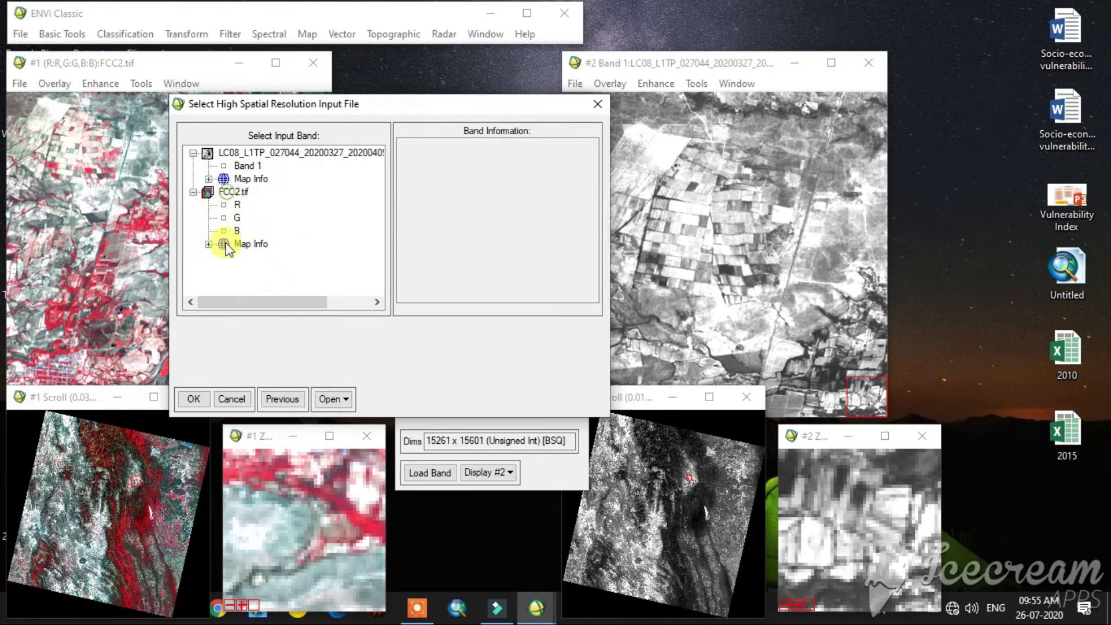
left_click(197, 399)
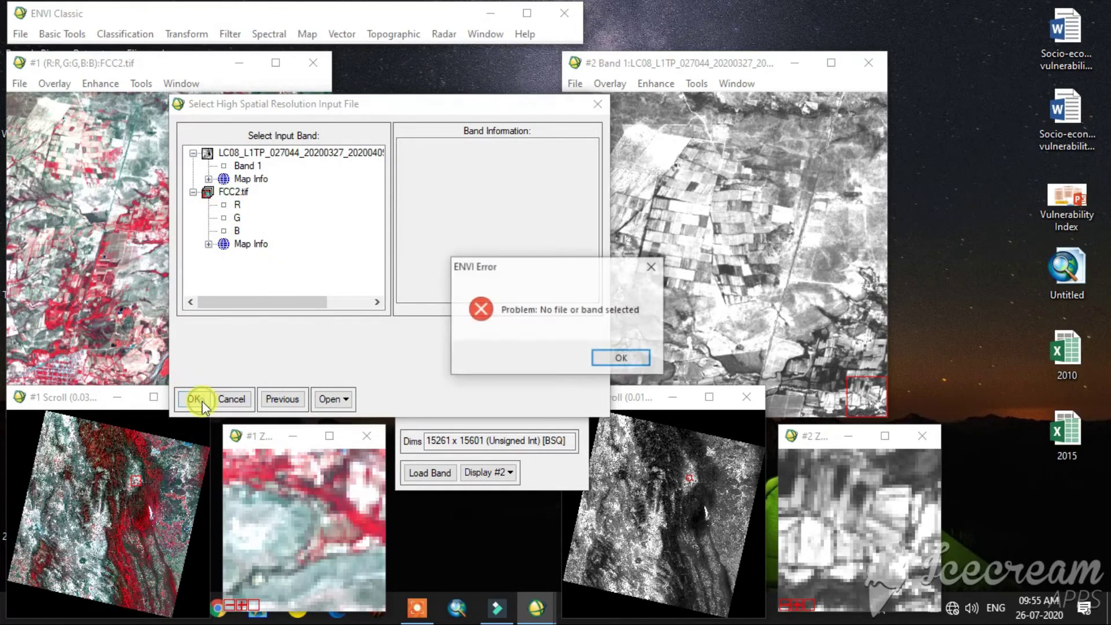
left_click(629, 357)
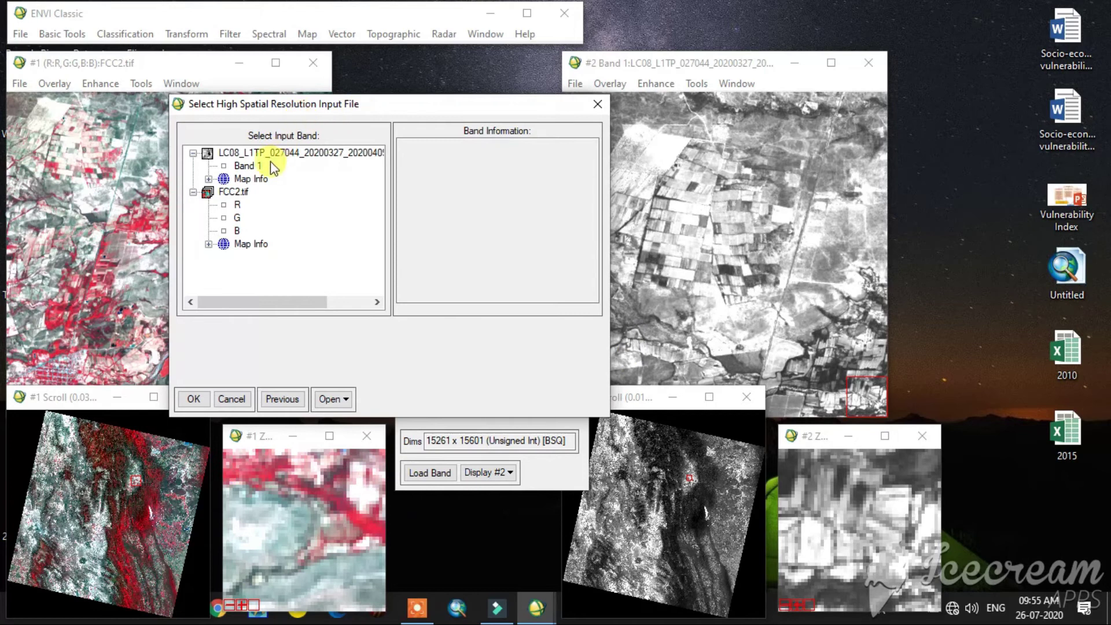
left_click(255, 165)
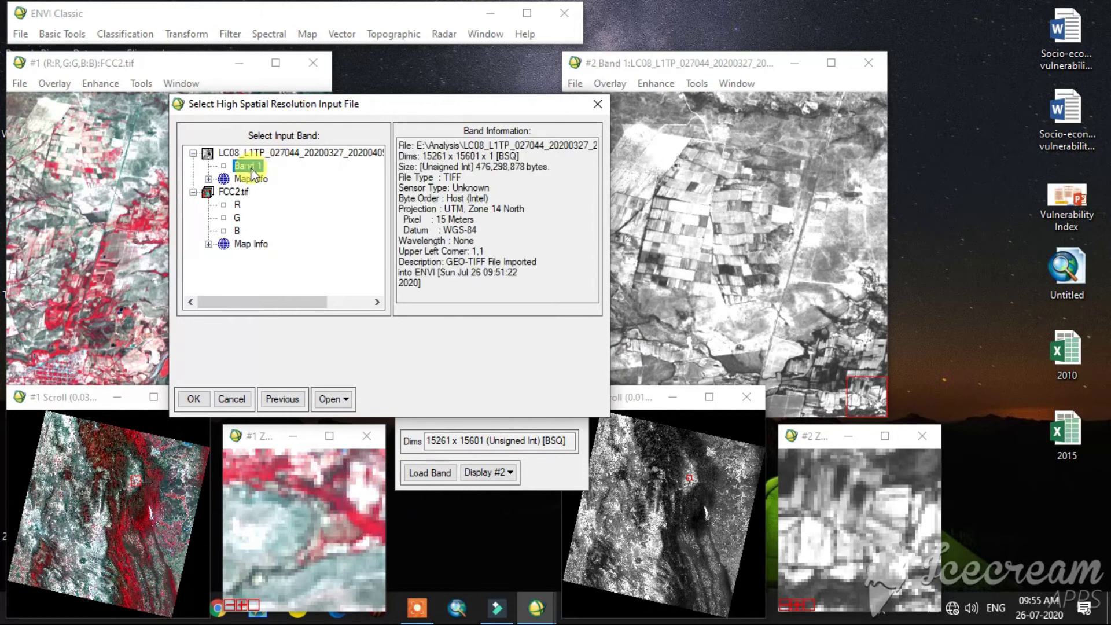
left_click(195, 398)
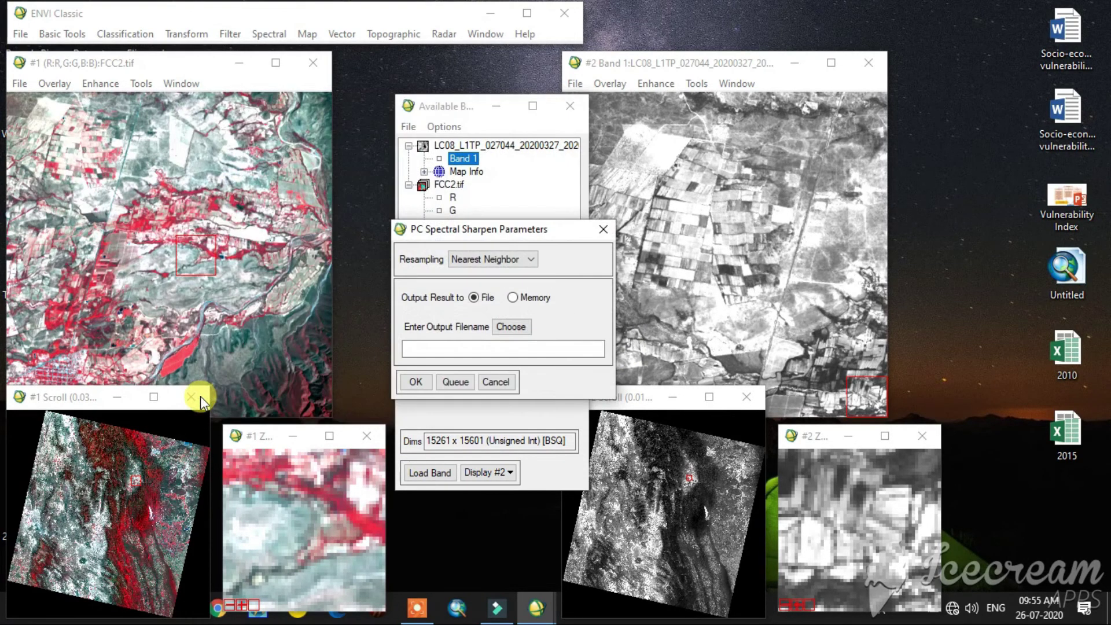
Run the PC spectral sharpening with the result output to memory, keeping memory output despite the cache size limit
left_click(511, 298)
left_click(415, 380)
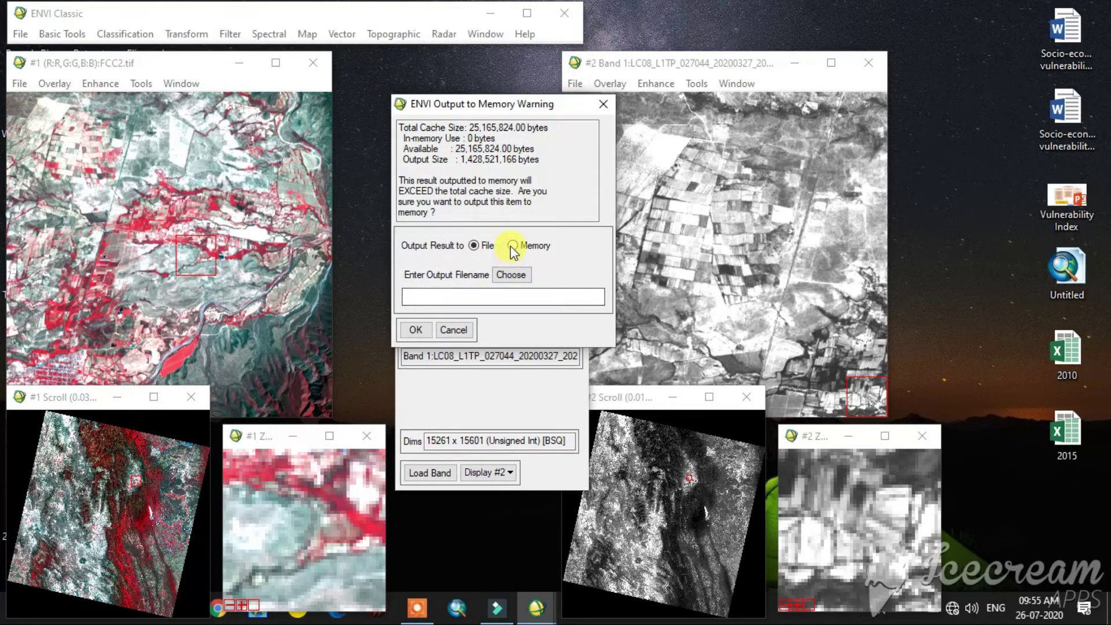
left_click(513, 246)
left_click(415, 330)
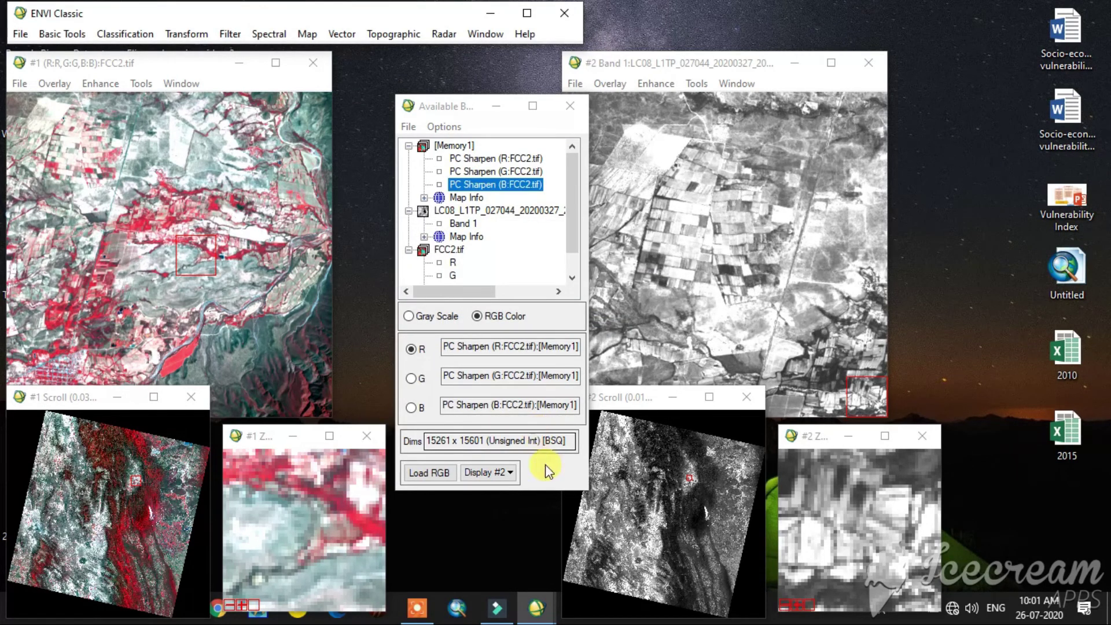
Load the PC Sharpen bands of Memory1 as an RGB composite into a new display and view another part of the scene
left_click(455, 147)
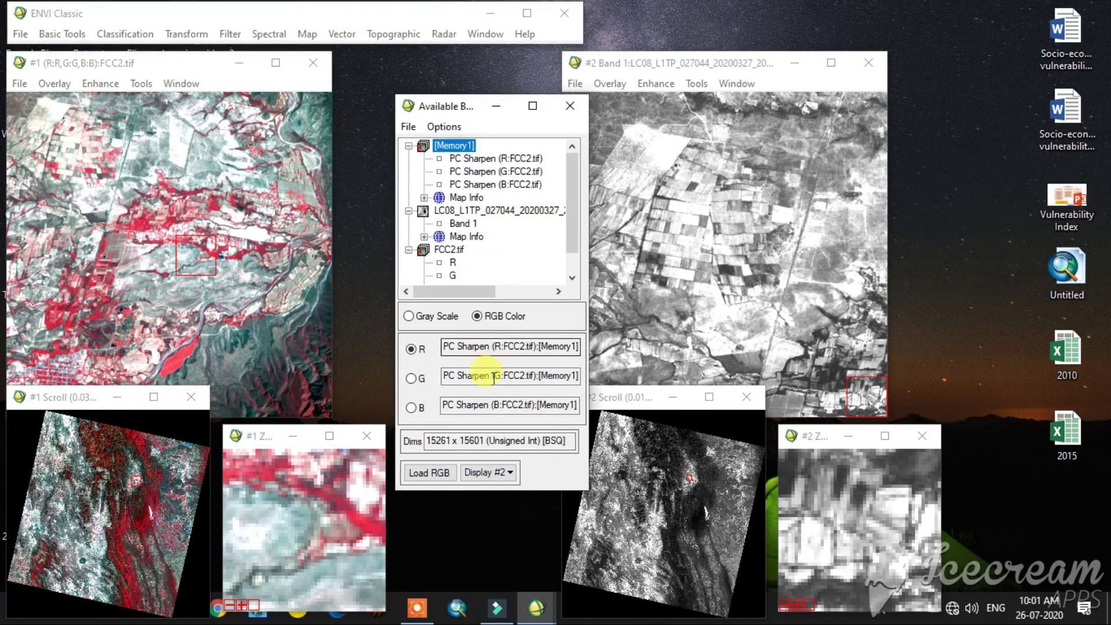
left_click(493, 472)
left_click(499, 494)
left_click(423, 474)
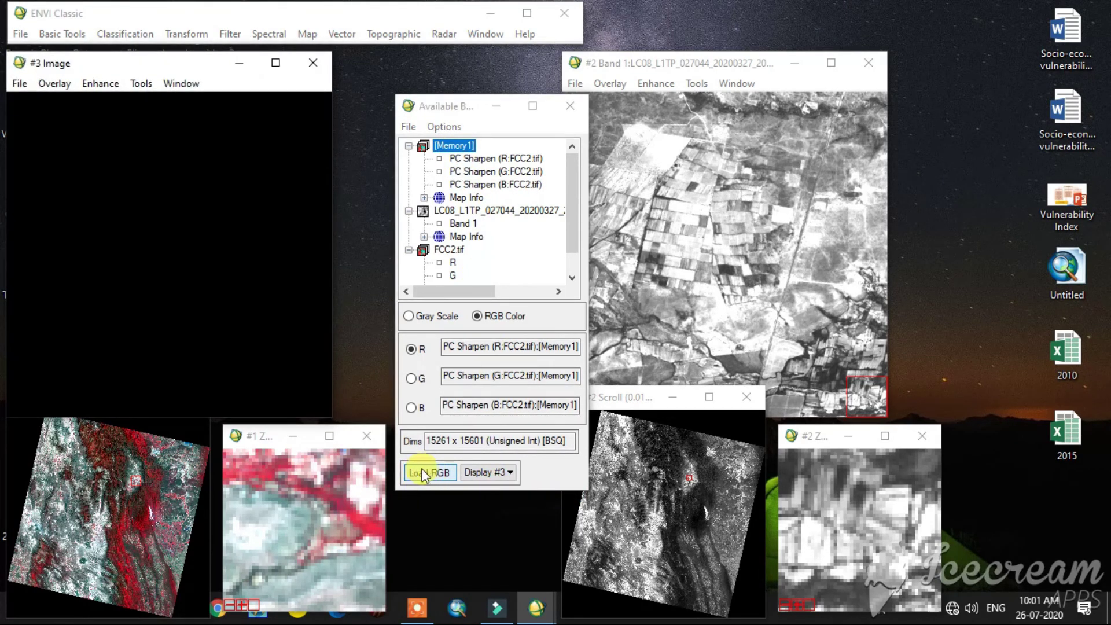
left_click_drag(103, 482, 157, 495)
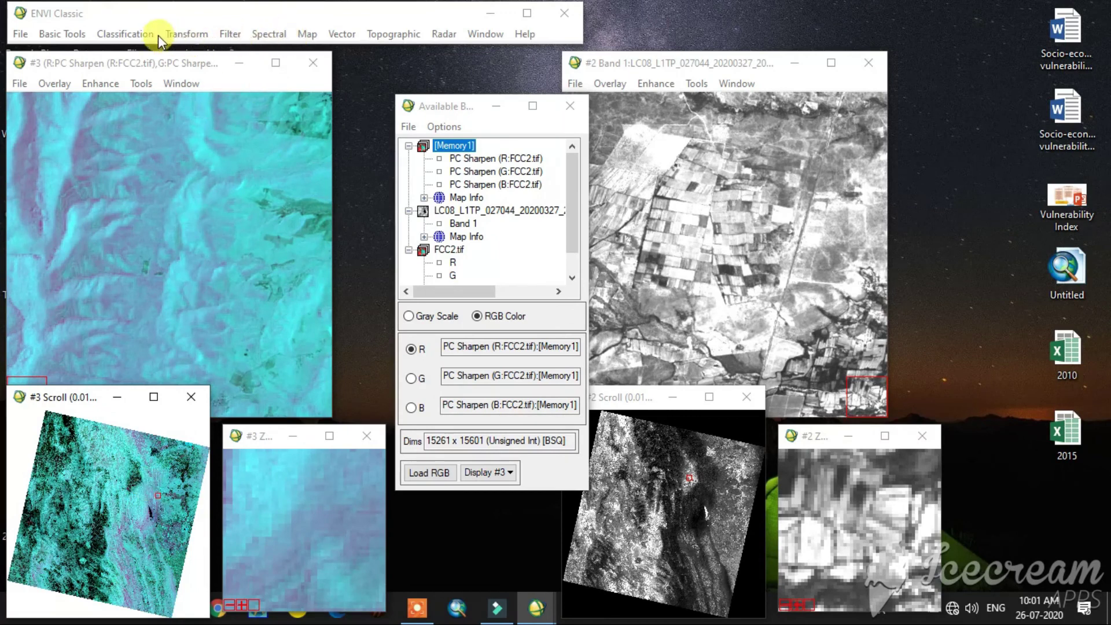
left_click(182, 33)
mouse_move(296, 53)
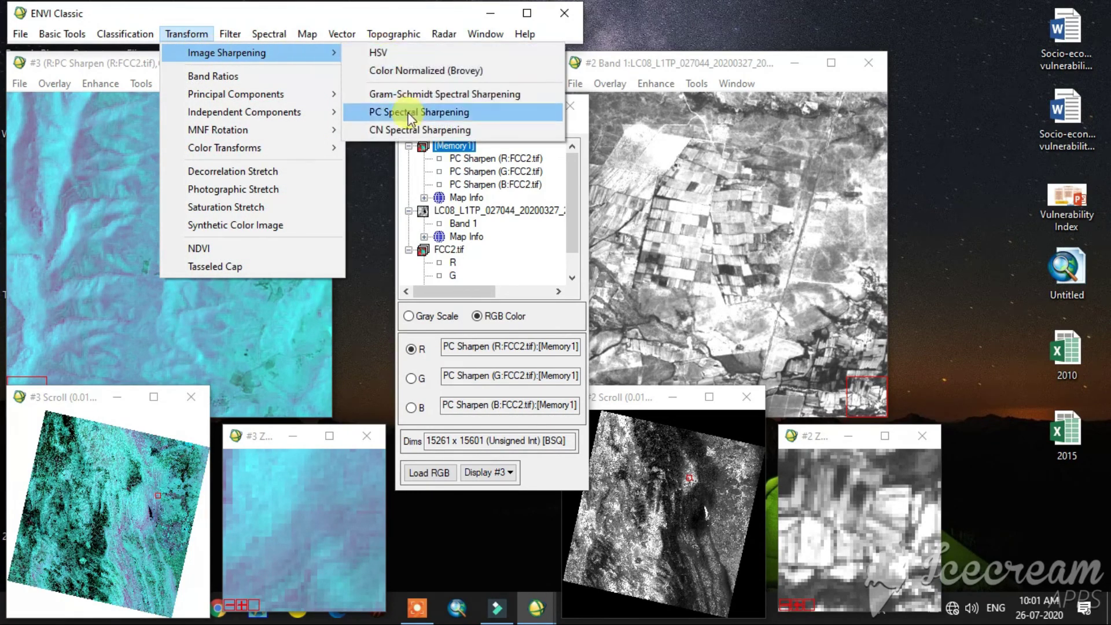
left_click(411, 134)
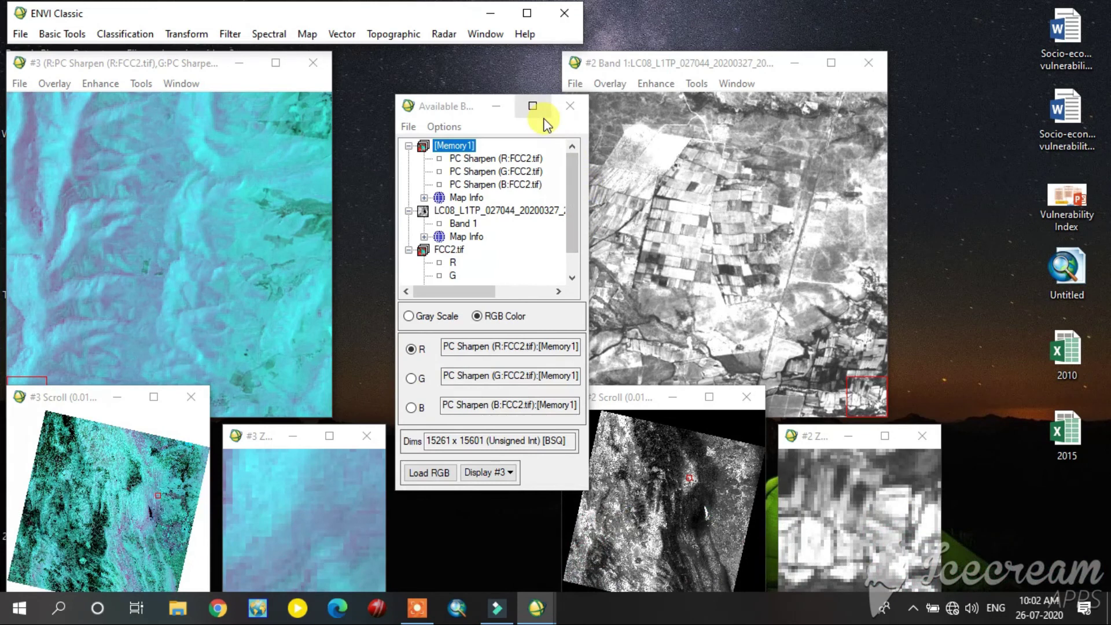